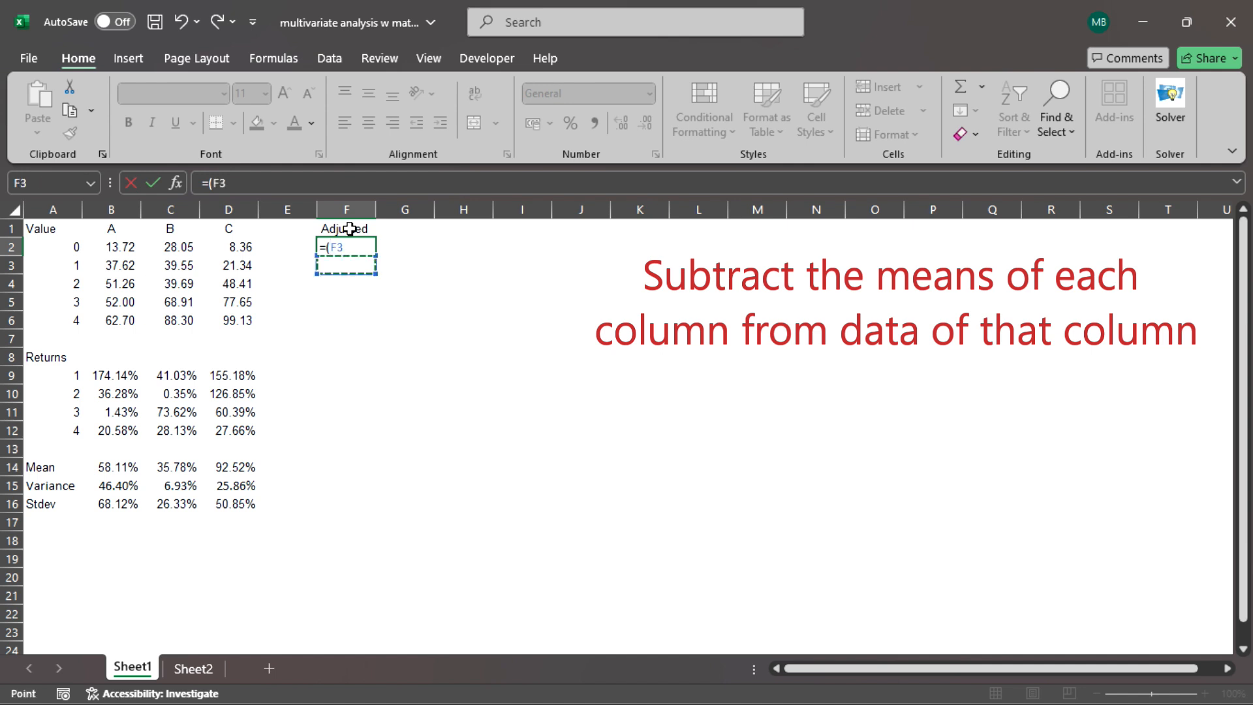
# Complete the formula in F2 as =(B9-B$14), subtracting column A's mean from its first return with the mean's row locked.
pyautogui.press('Left')
pyautogui.press('Left')
pyautogui.press('Left')
pyautogui.press('Left')
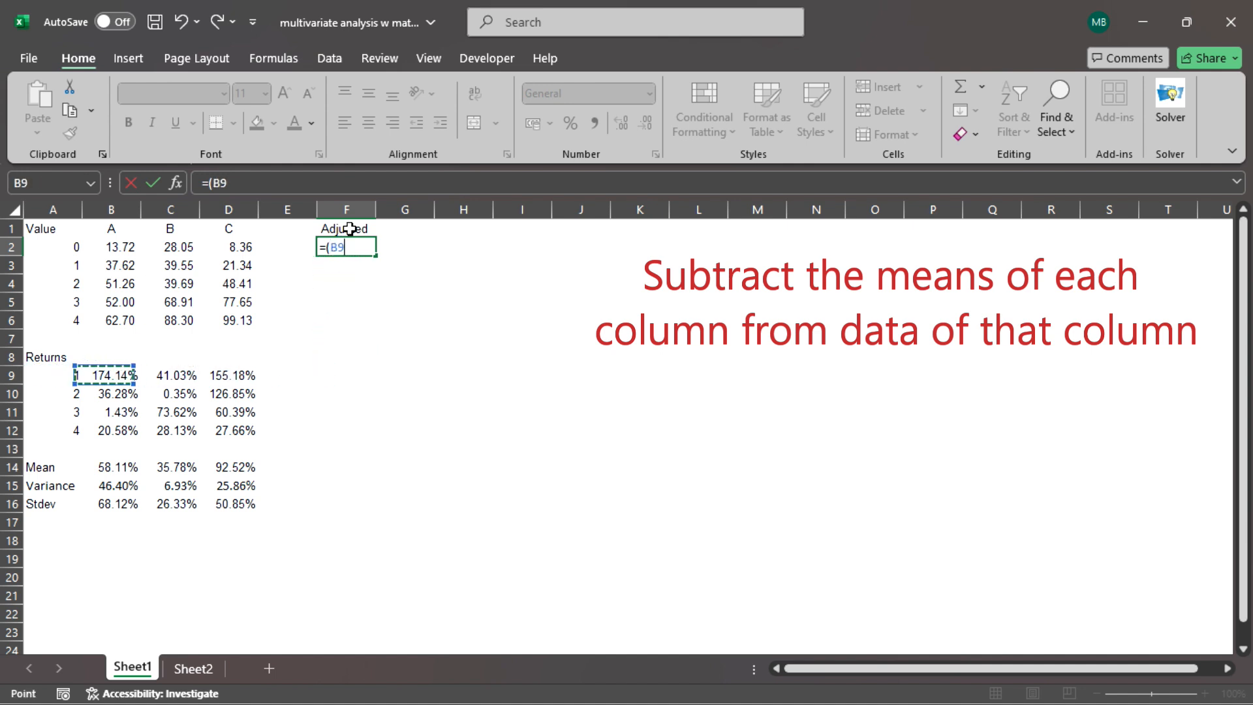
pyautogui.write('-')
pyautogui.press('Left')
pyautogui.press('Left')
pyautogui.press('Down')
pyautogui.press('Down')
pyautogui.press('Down')
pyautogui.press('Down')
pyautogui.press('Down')
pyautogui.press('Down')
pyautogui.press('Down')
pyautogui.press('Down')
pyautogui.press('Down')
pyautogui.press('Down')
pyautogui.press('Down')
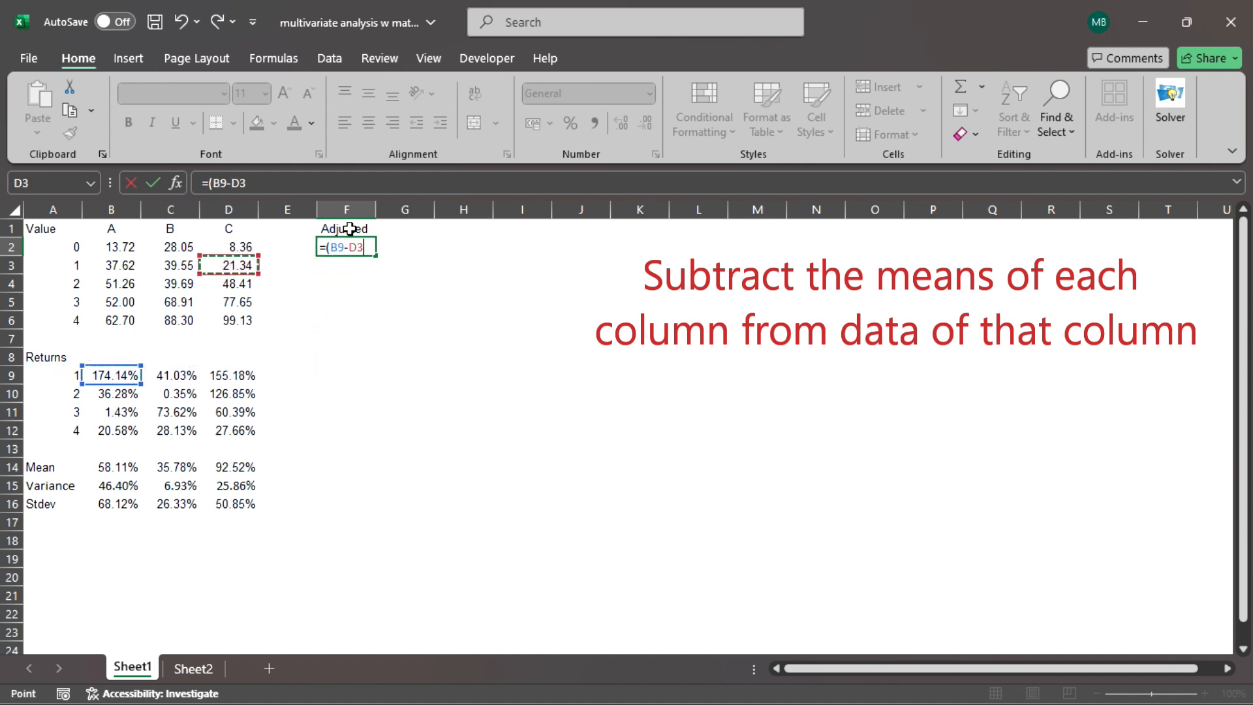
pyautogui.press('Down')
pyautogui.press('Left')
pyautogui.press('Left')
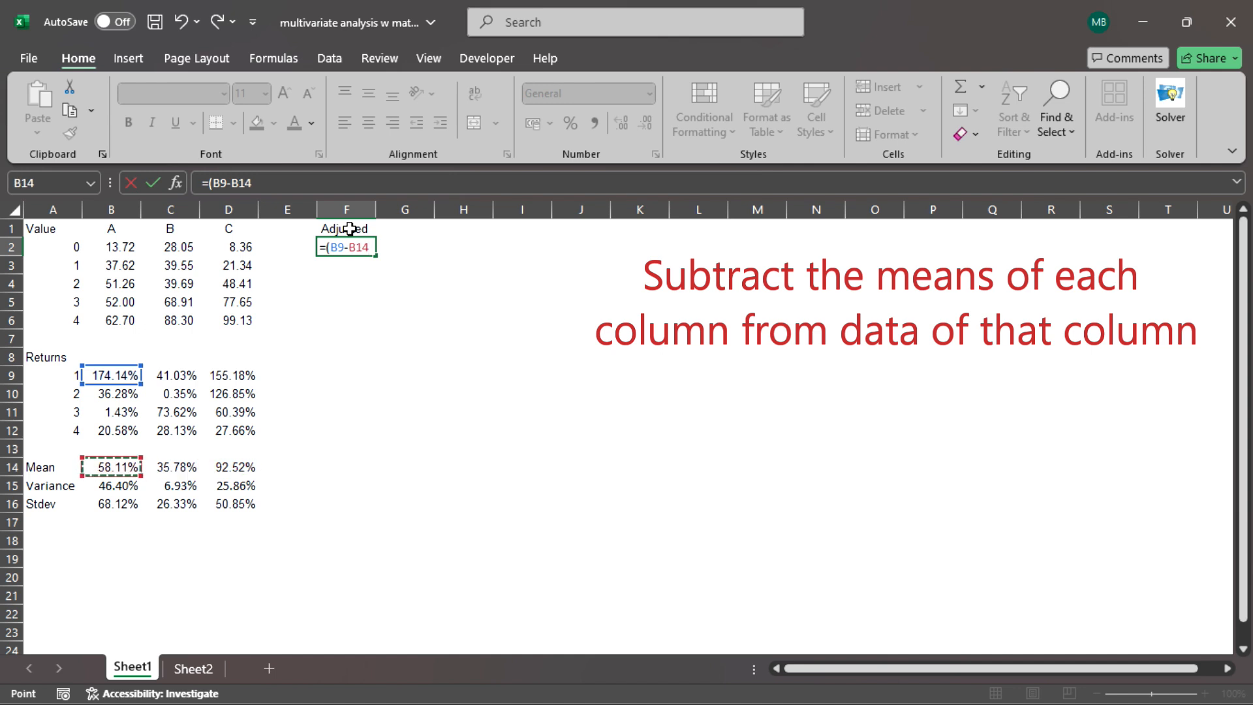
pyautogui.press('F4')
pyautogui.press('F4')
pyautogui.press('Return')
# Copy the mean-adjusted return formula from F2 down through F5.
pyautogui.press('Up')
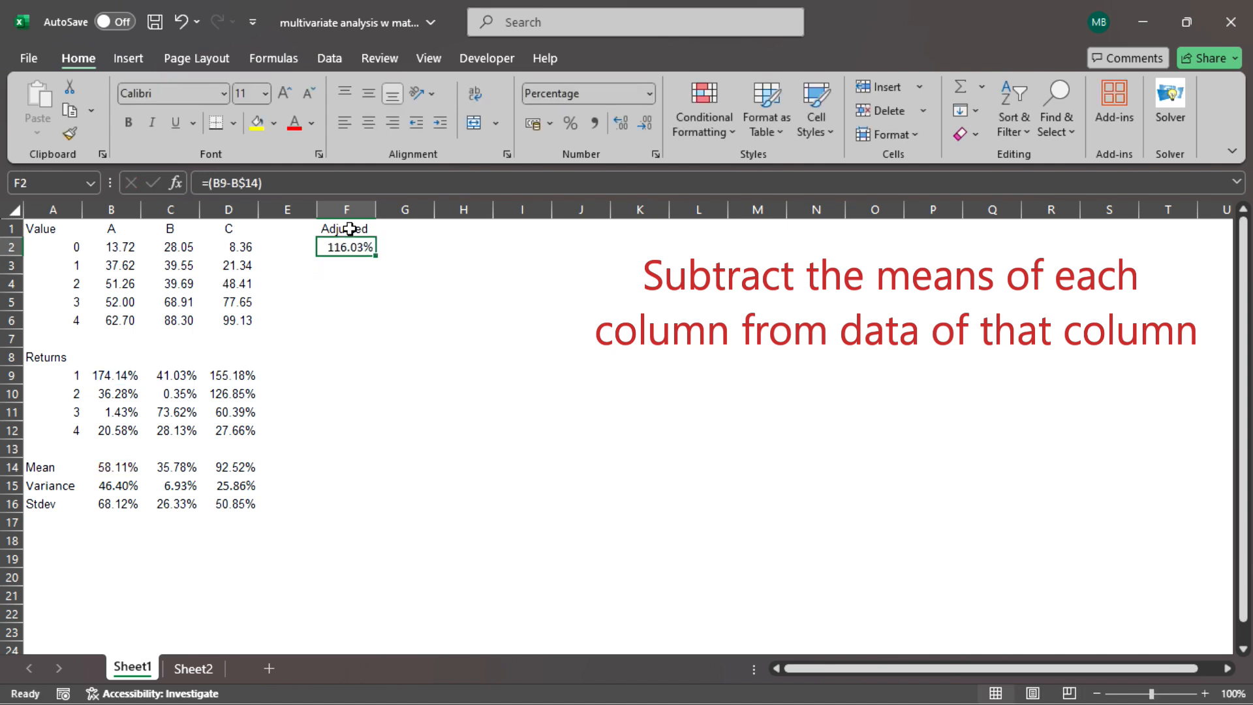
pyautogui.hotkey('ctrl', 'c')
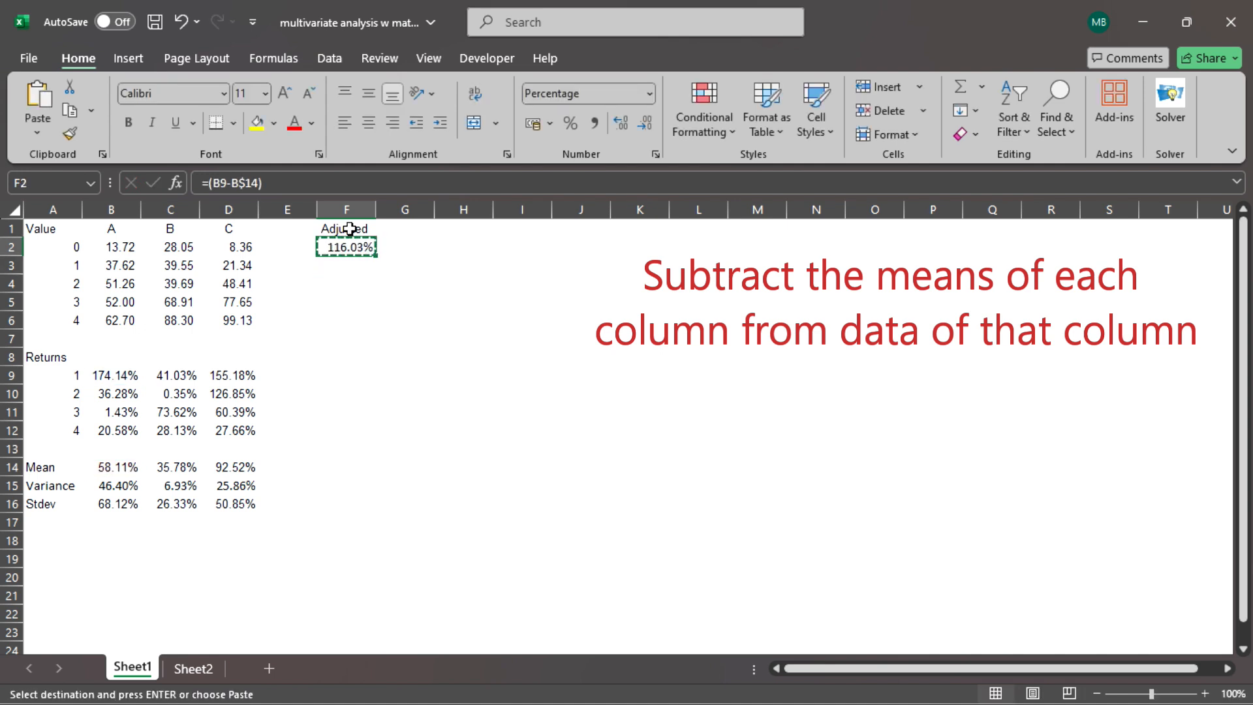
pyautogui.hotkey('shift', 'Down')
pyautogui.hotkey('shift', 'Down')
pyautogui.hotkey('shift', 'Down')
pyautogui.press('Return')
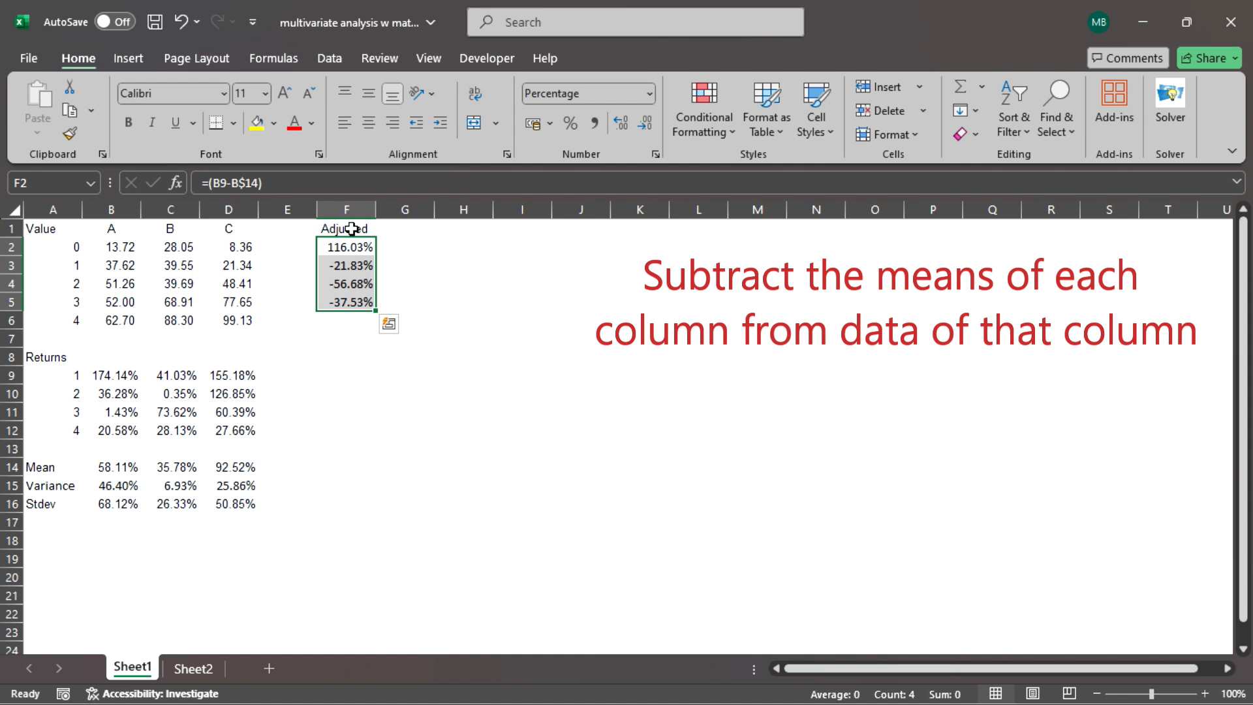
# Copy the adjusted column F2:F5 across to columns G and H, filling F2:H5.
pyautogui.press('Up')
pyautogui.press('Down')
pyautogui.hotkey('shift', 'Down')
pyautogui.hotkey('shift', 'Down')
pyautogui.hotkey('shift', 'Down')
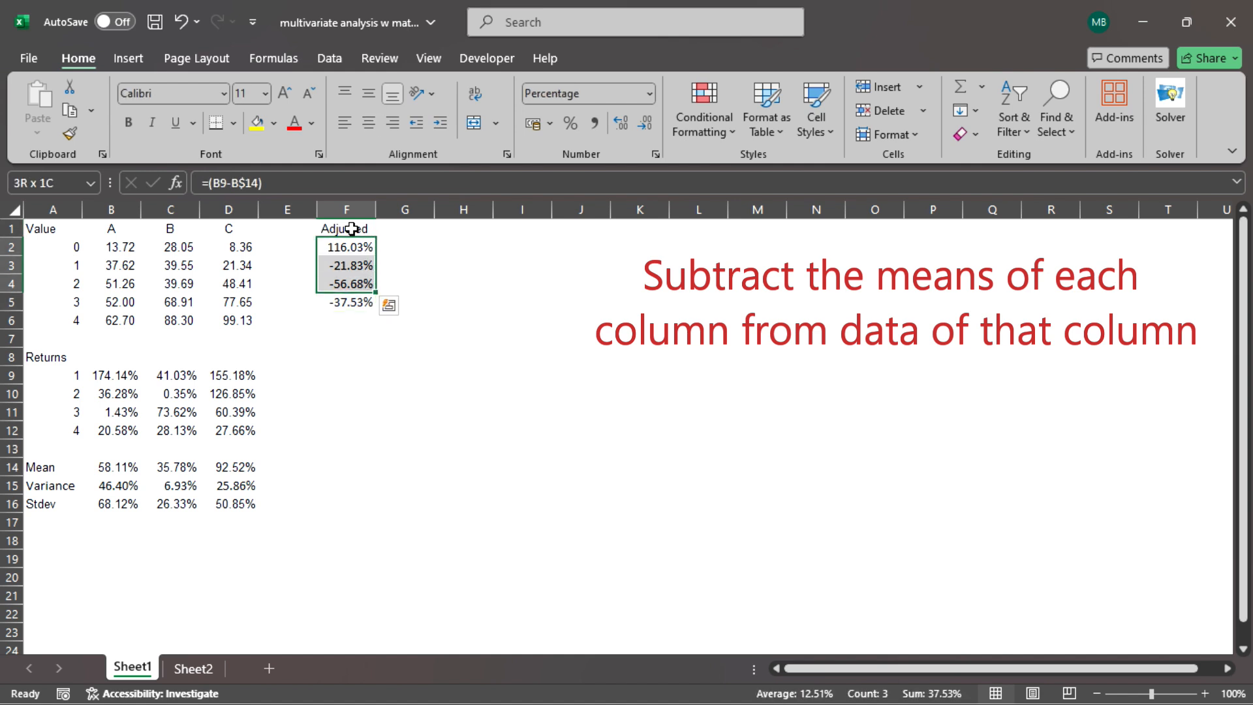
pyautogui.hotkey('ctrl', 'c')
pyautogui.hotkey('shift', 'Right')
pyautogui.hotkey('shift', 'Right')
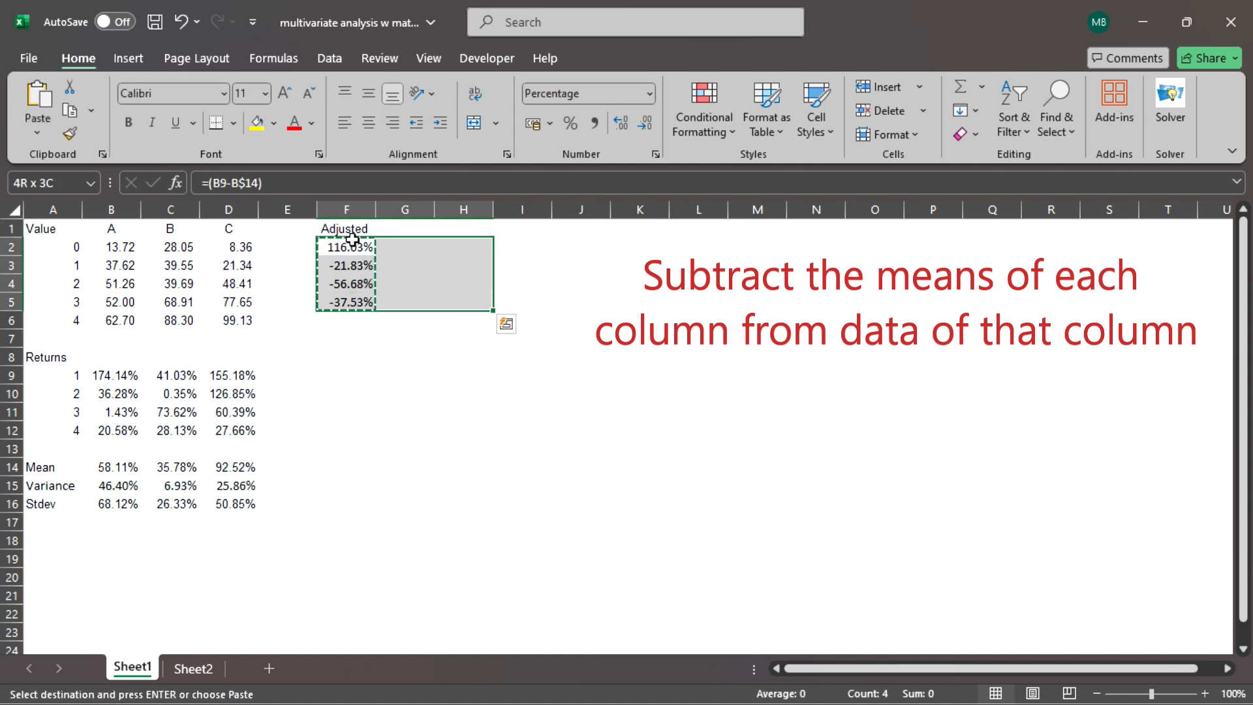
pyautogui.press('Return')
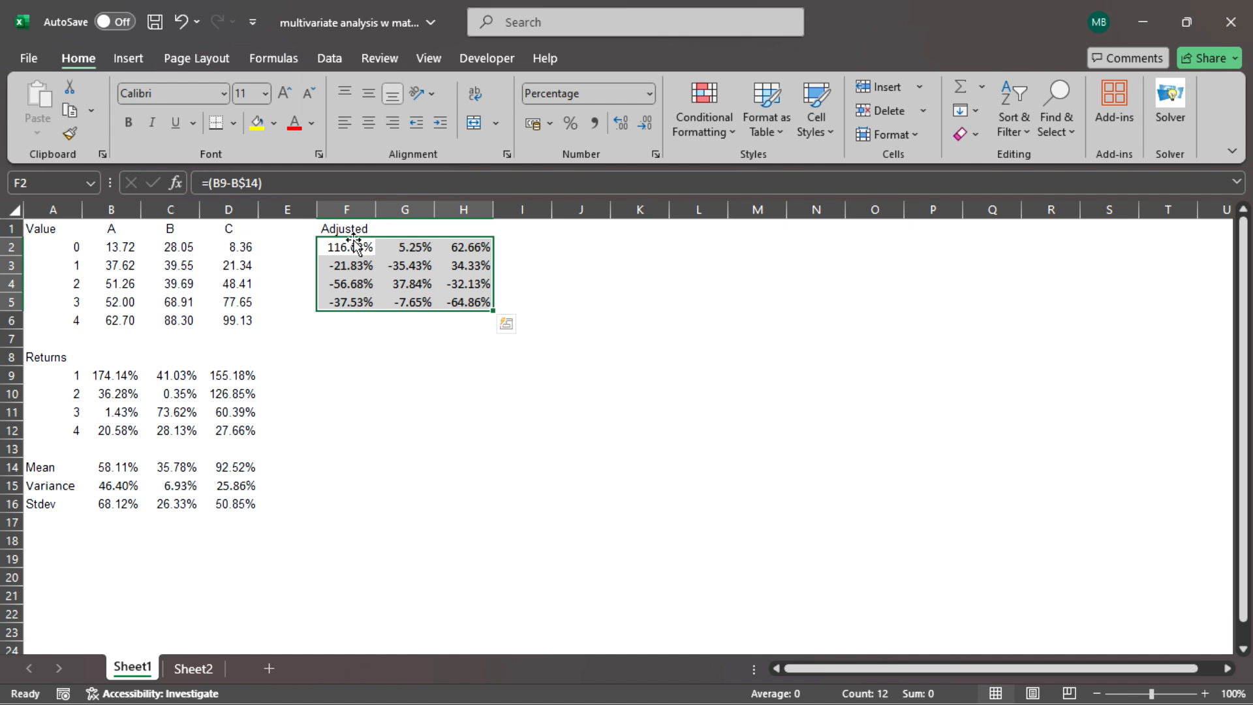
# Enter the heading Transform in cell J1.
pyautogui.press('Down')
pyautogui.press('Down')
pyautogui.press('Down')
pyautogui.press('Down')
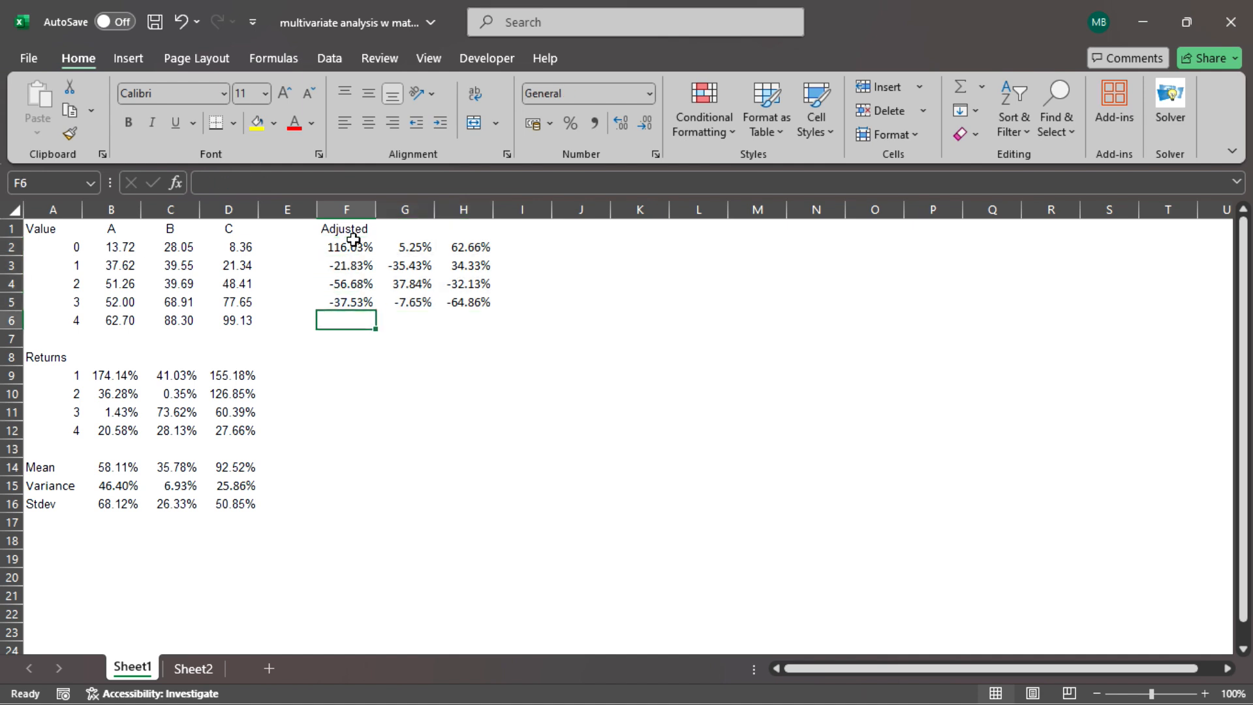
pyautogui.press('Right')
pyautogui.press('Right')
pyautogui.press('Right')
pyautogui.press('Right')
pyautogui.press('Up')
pyautogui.press('Up')
pyautogui.press('Up')
pyautogui.press('Up')
pyautogui.press('Up')
pyautogui.write('T')
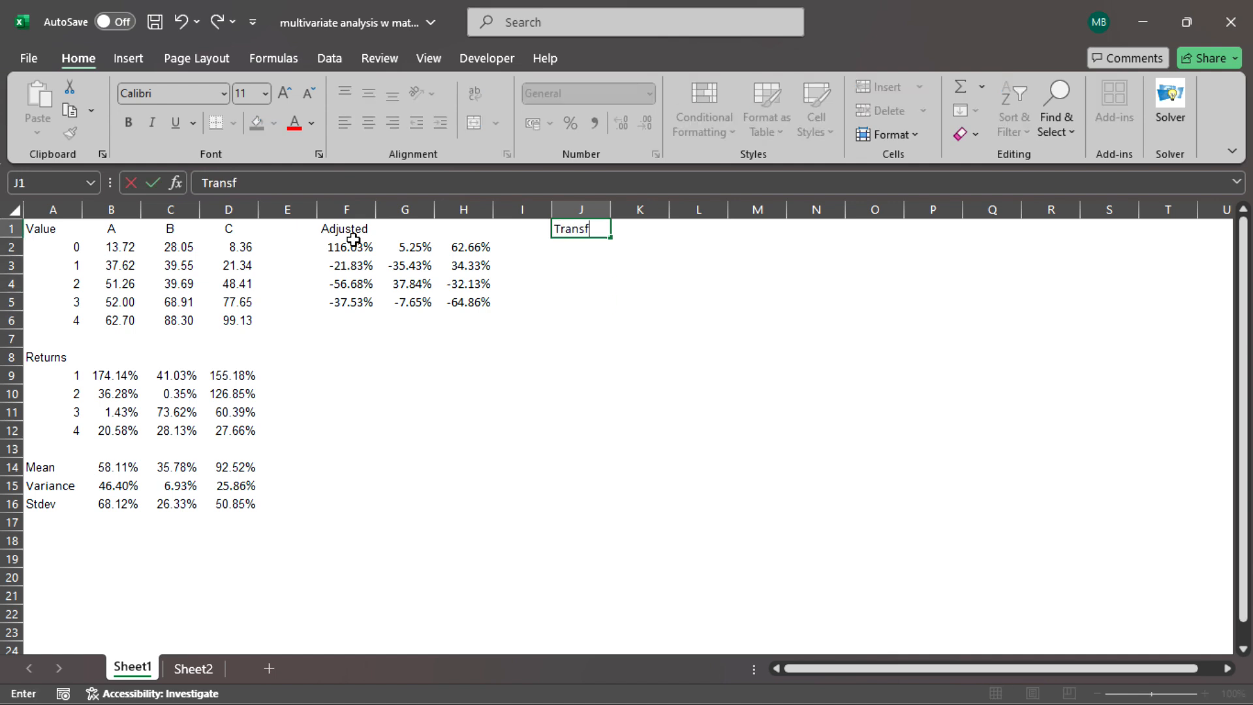
pyautogui.write('ransform')
pyautogui.press('Return')
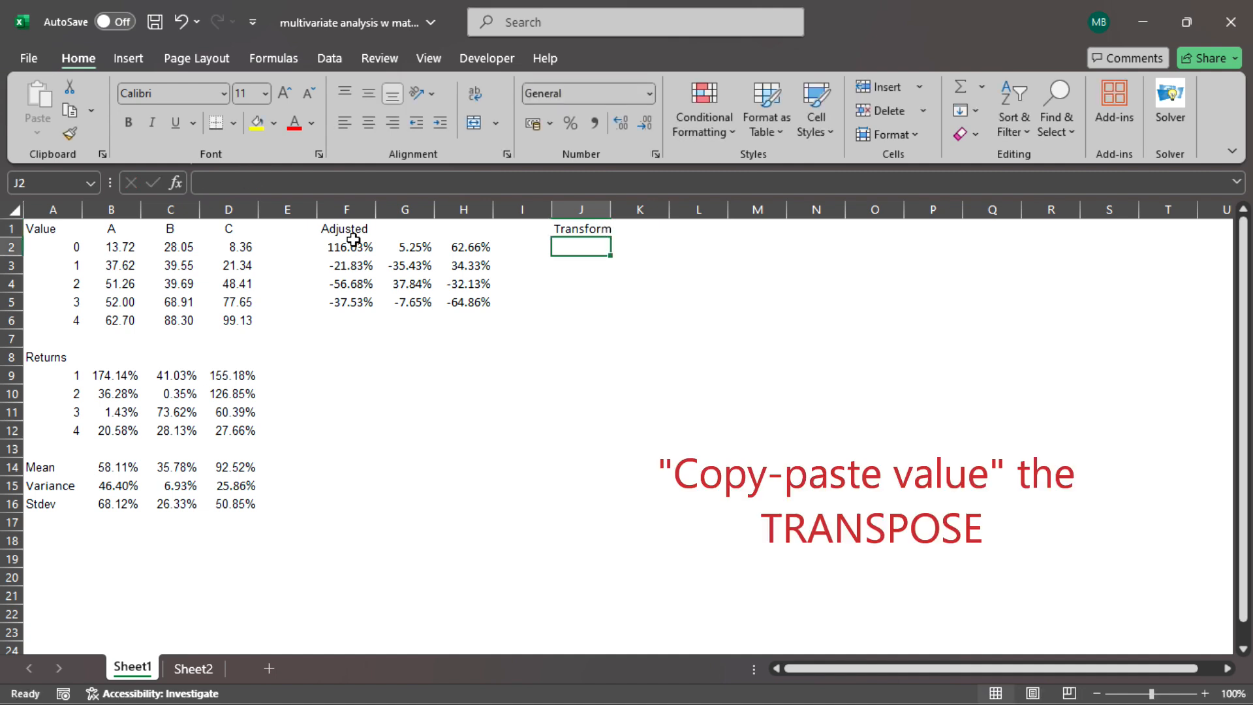
# Copy the full adjusted matrix in F2:H5.
pyautogui.press('Left')
pyautogui.press('Left')
pyautogui.press('Left')
pyautogui.press('Left')
pyautogui.hotkey('shift', 'Down')
pyautogui.hotkey('shift', 'Down')
pyautogui.hotkey('shift', 'Down')
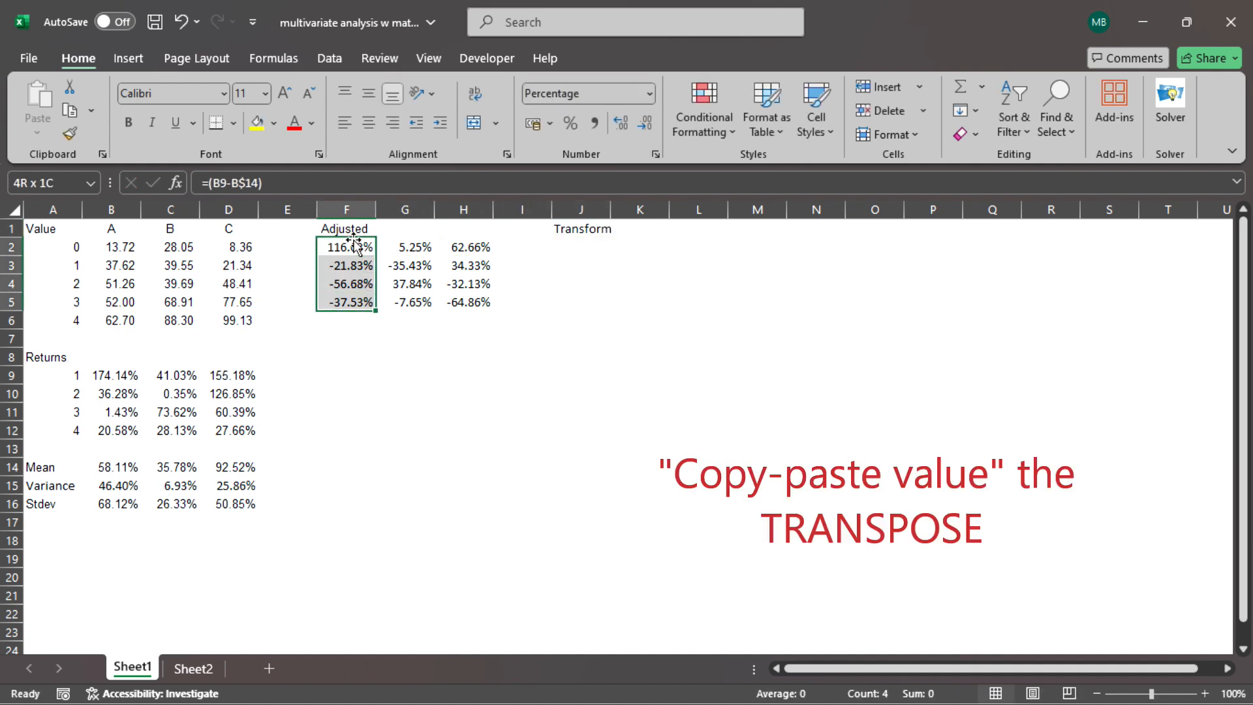
pyautogui.hotkey('shift', 'Right')
pyautogui.hotkey('shift', 'Right')
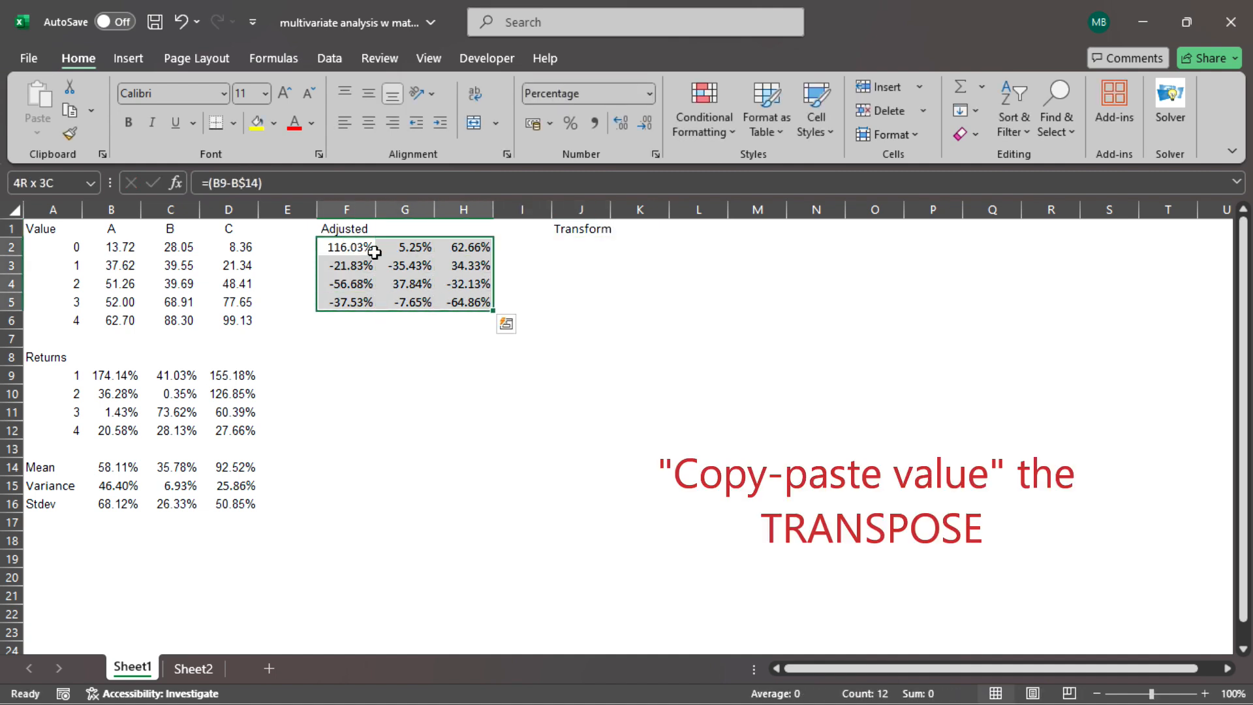
pyautogui.rightClick(376, 260)
pyautogui.click(418, 227)
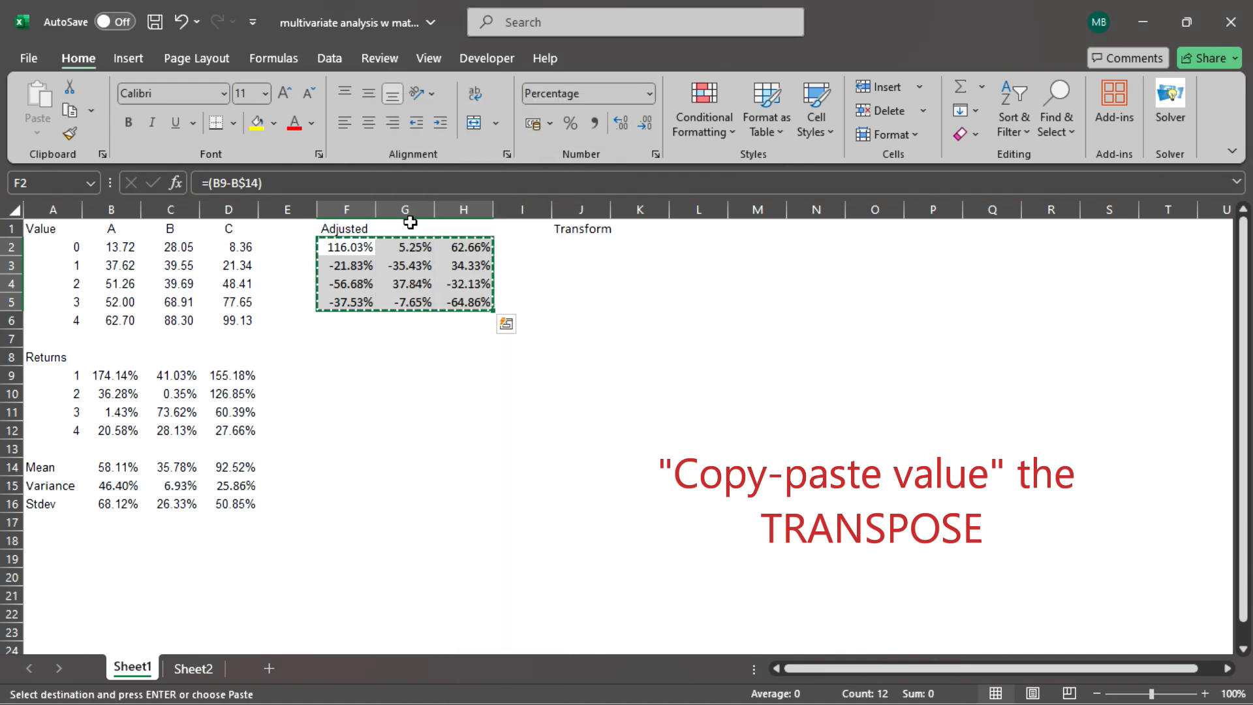
# Paste the copied matrix at J2 as values only, transposed.
pyautogui.click(584, 246)
pyautogui.rightClick(584, 246)
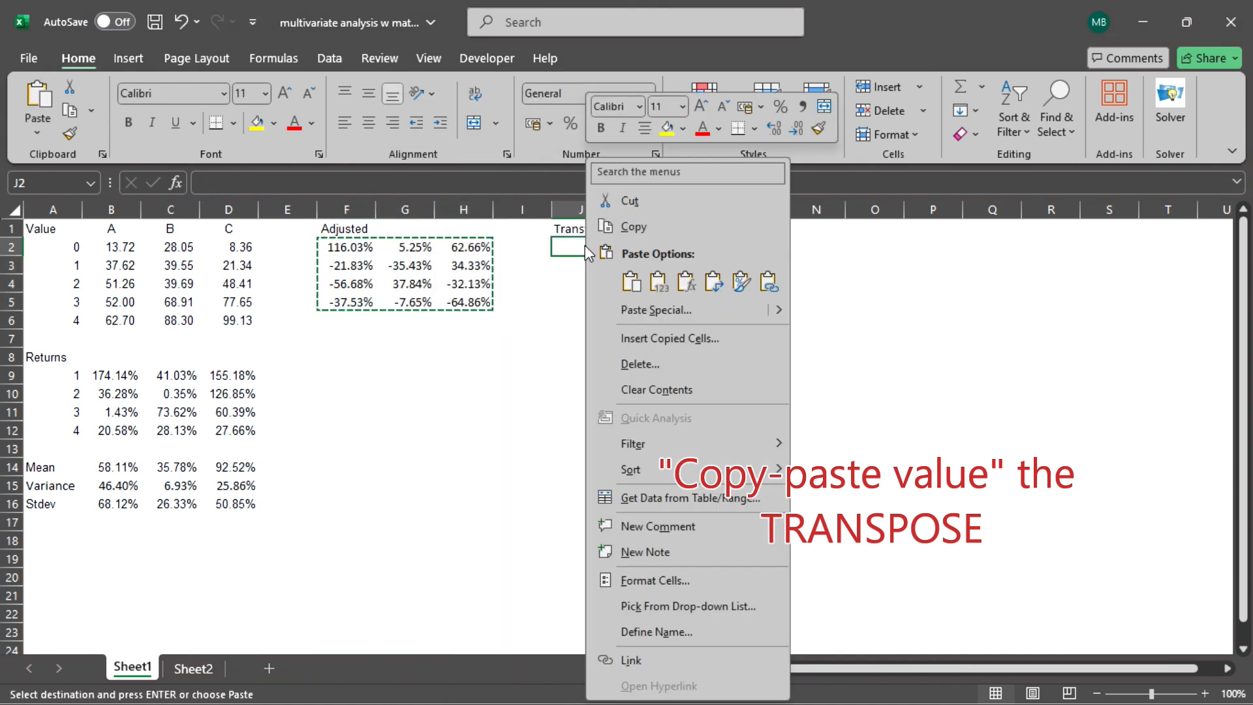
pyautogui.click(654, 308)
pyautogui.click(516, 272)
pyautogui.click(671, 425)
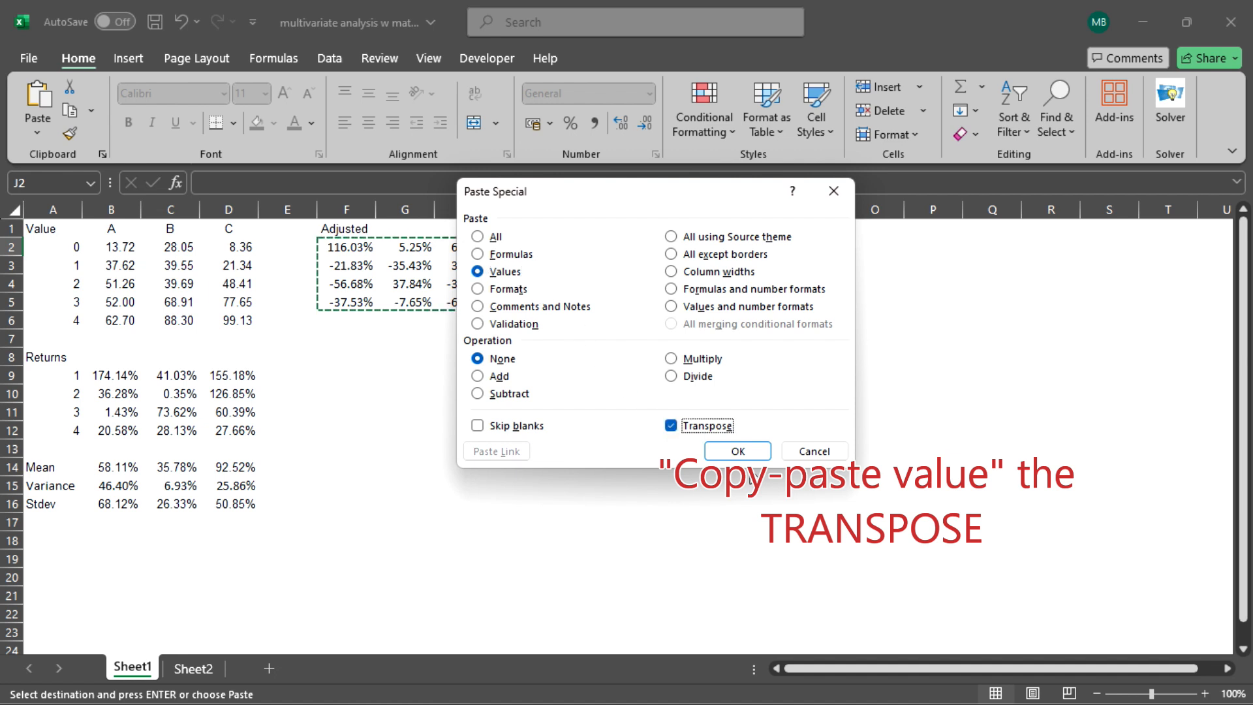
pyautogui.click(738, 451)
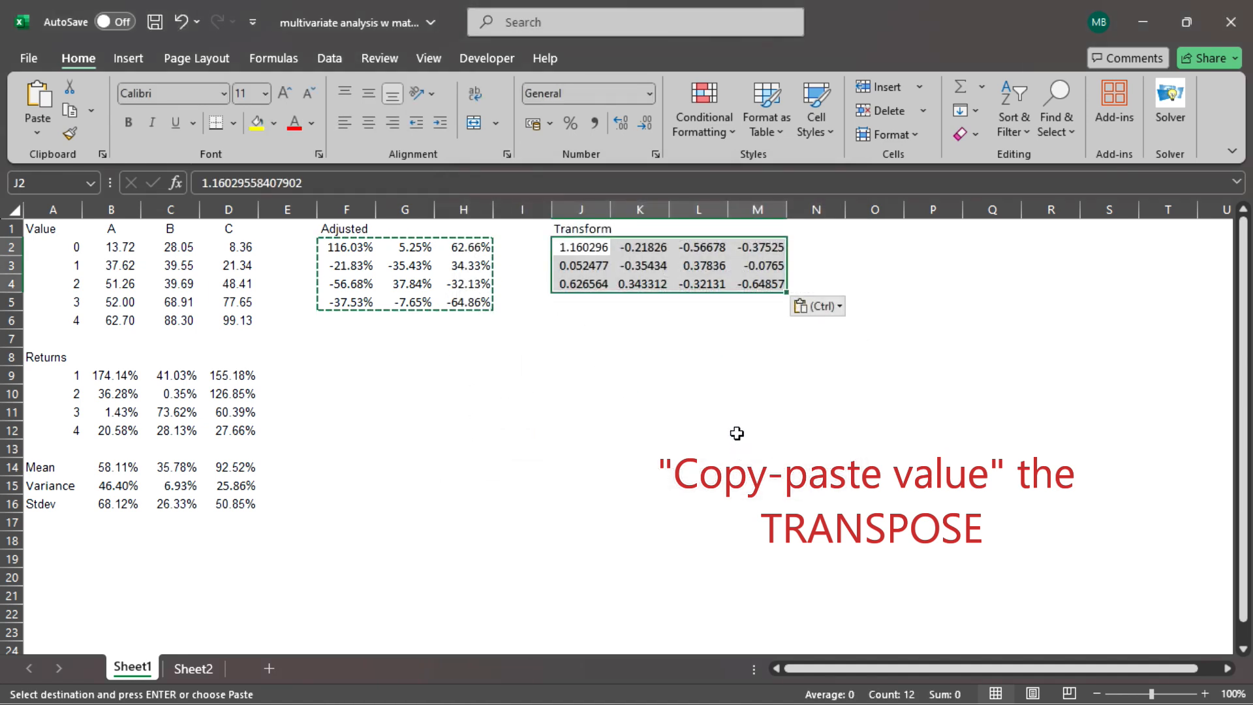
# Replace the heading in J1 with Transpose.
pyautogui.click(569, 227)
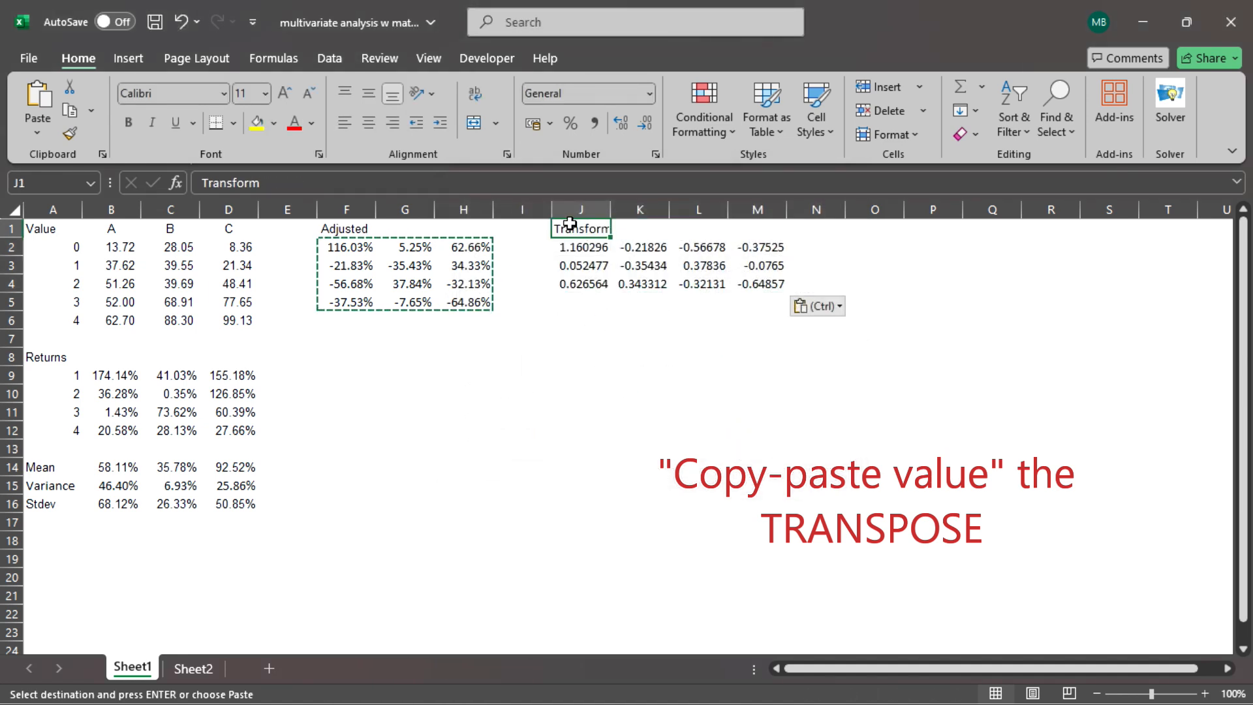
pyautogui.write('Transp')
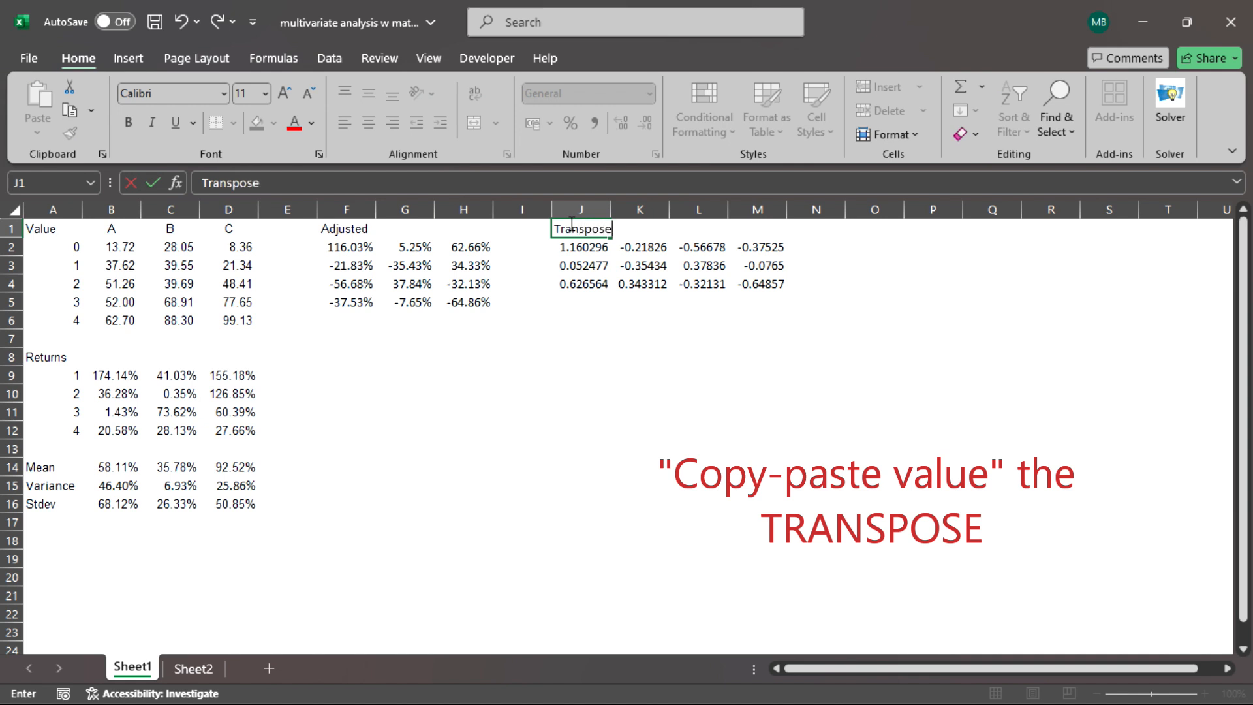
pyautogui.write('ose')
pyautogui.press('Return')
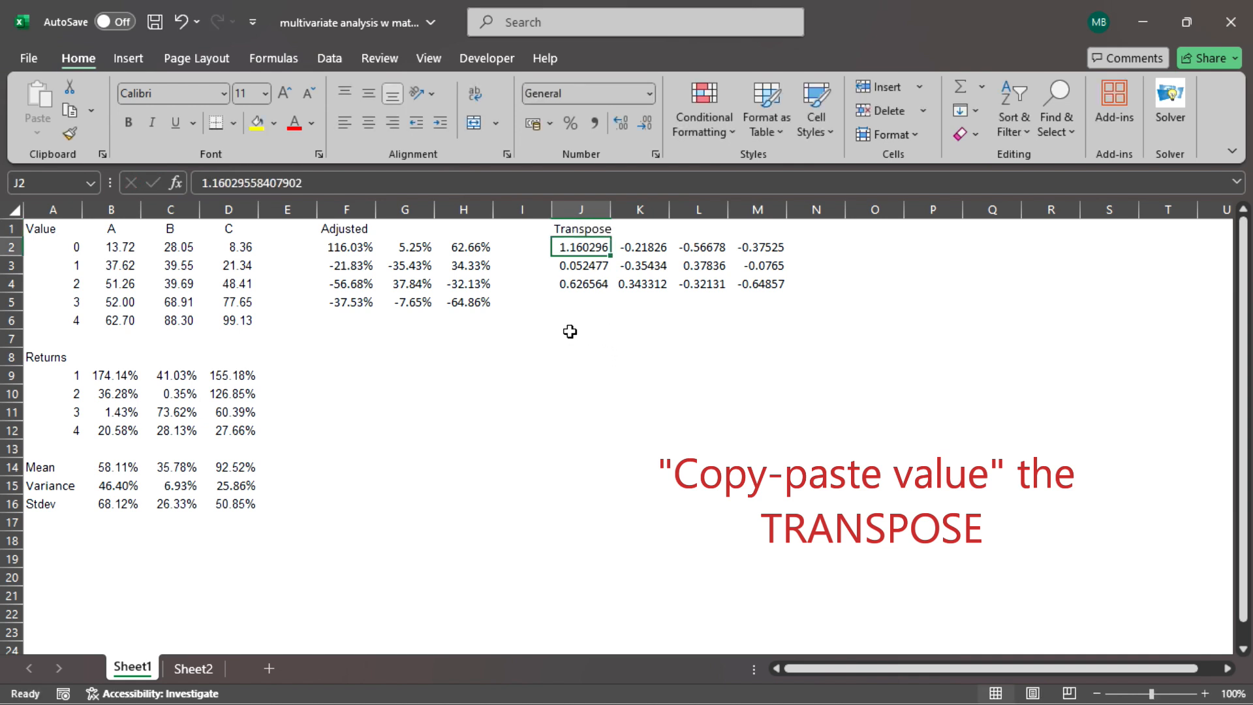
# Enter the heading Xtranspose Xadjusted in cell J6.
pyautogui.click(587, 324)
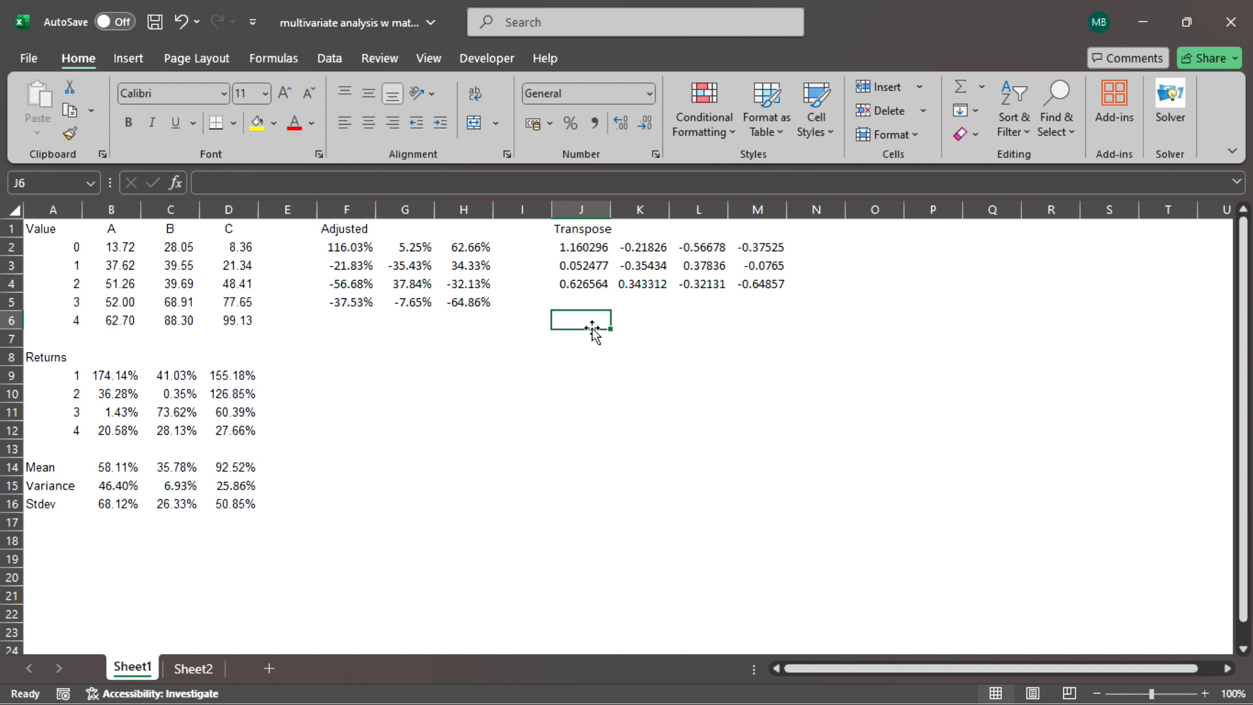
pyautogui.write('X')
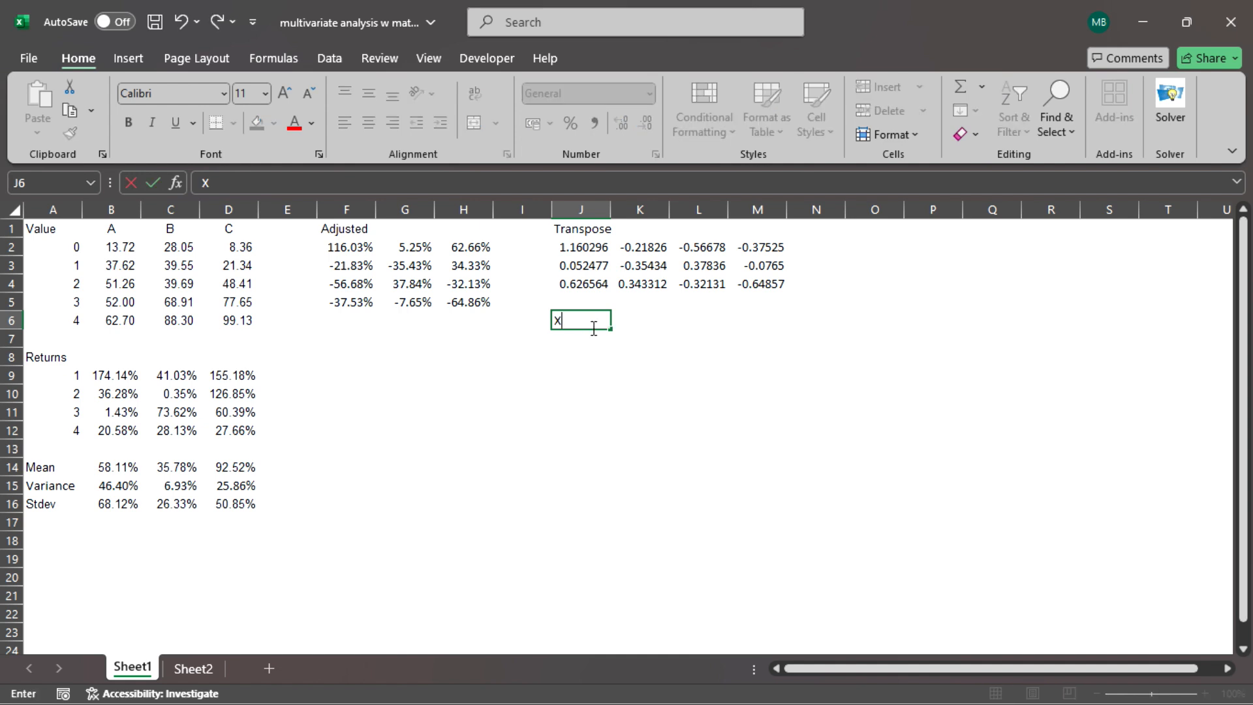
pyautogui.write('transpose X')
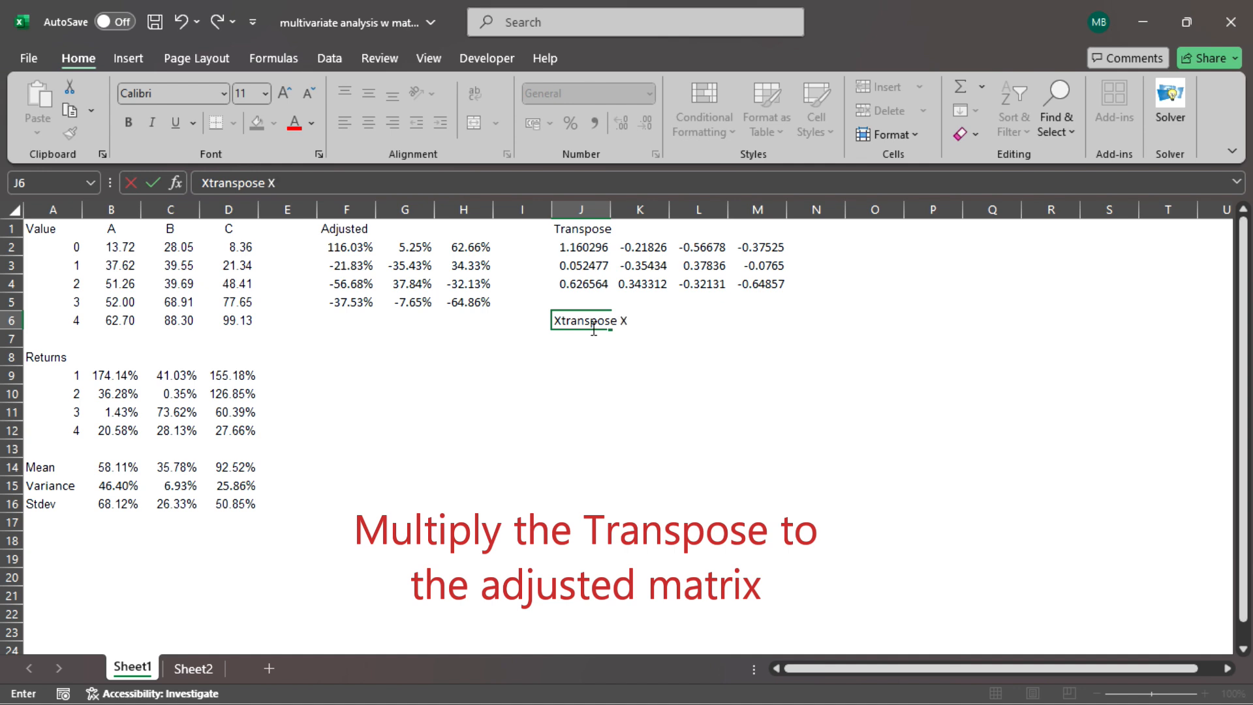
pyautogui.write('ted')
pyautogui.press('Return')
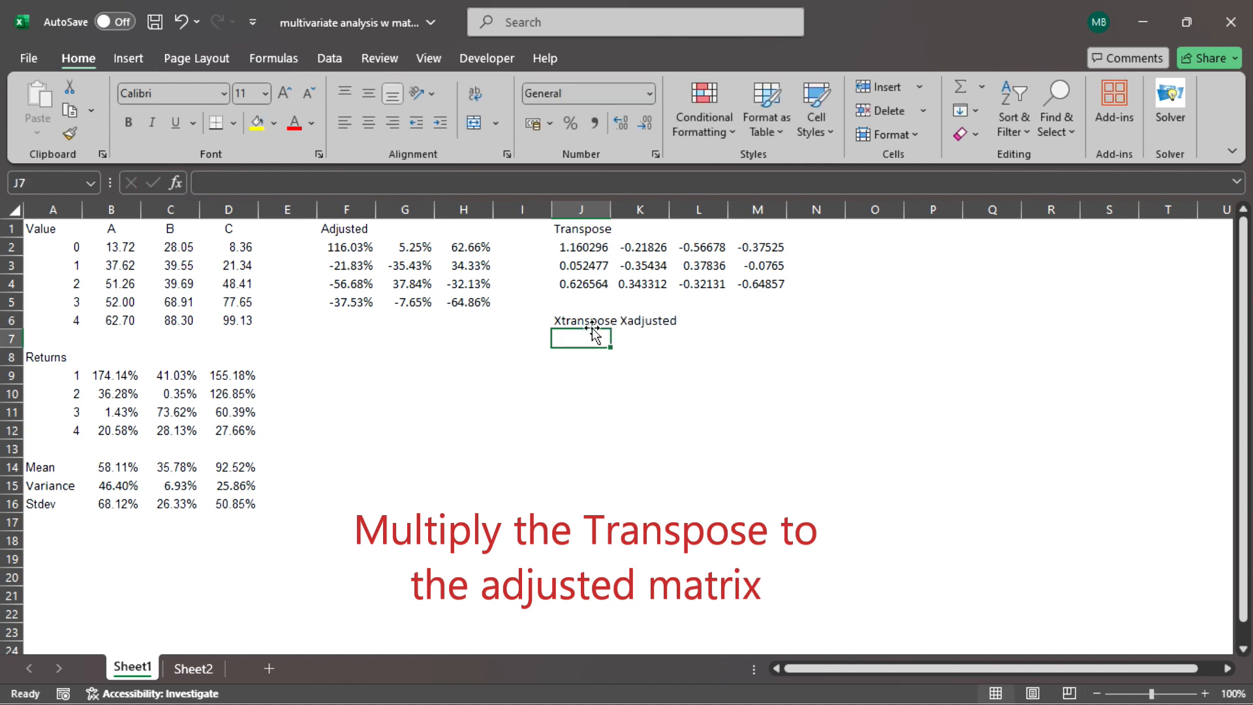
# Multiply the transposed matrix by the adjusted matrix with the formula =MMULT(J2:M4,F2:H5) in J7.
pyautogui.write('=mmult')
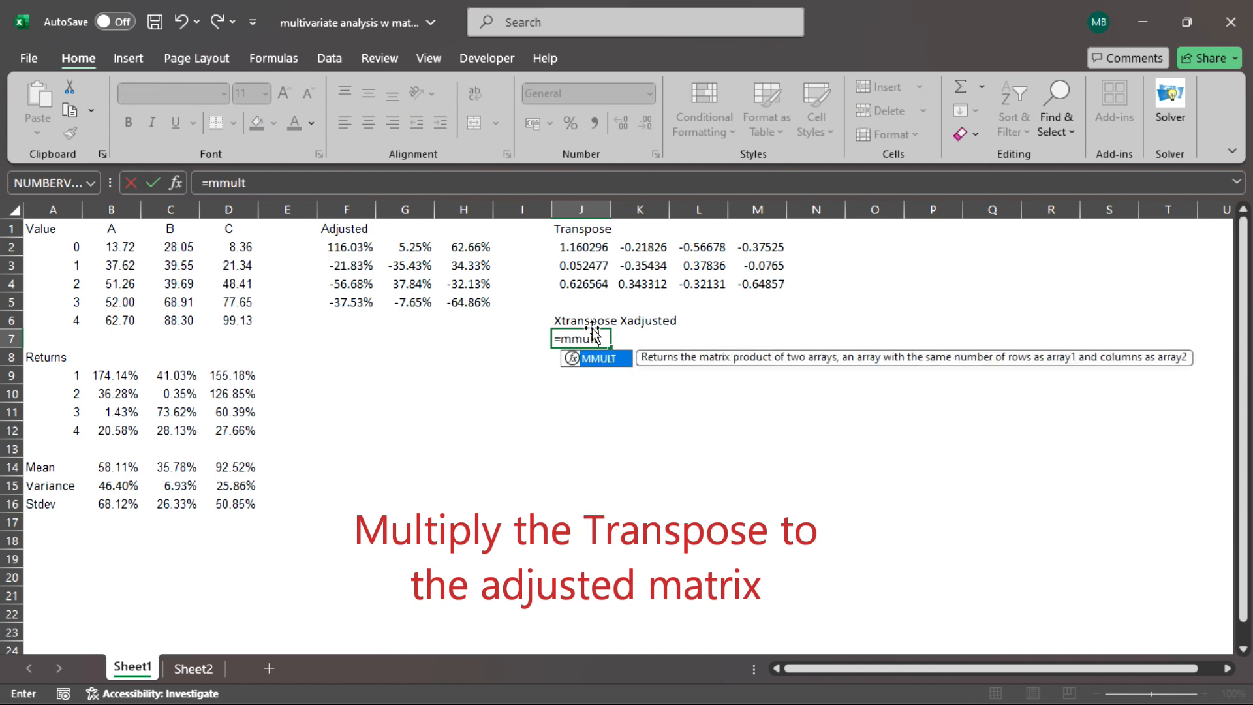
pyautogui.write('(')
pyautogui.press('Up')
pyautogui.press('Up')
pyautogui.press('Up')
pyautogui.press('Up')
pyautogui.press('Up')
pyautogui.hotkey('shift', 'Down')
pyautogui.hotkey('shift', 'Down')
pyautogui.hotkey('shift', 'Right')
pyautogui.hotkey('shift', 'Right')
pyautogui.hotkey('shift', 'Right')
pyautogui.write(',')
pyautogui.press('Left')
pyautogui.press('Left')
pyautogui.press('Left')
pyautogui.press('Up')
pyautogui.press('Up')
pyautogui.press('Up')
pyautogui.press('Up')
pyautogui.press('Up')
pyautogui.press('Left')
pyautogui.hotkey('shift', 'Down')
pyautogui.hotkey('shift', 'Down')
pyautogui.hotkey('shift', 'Down')
pyautogui.hotkey('shift', 'Right')
pyautogui.hotkey('shift', 'Right')
pyautogui.write(')')
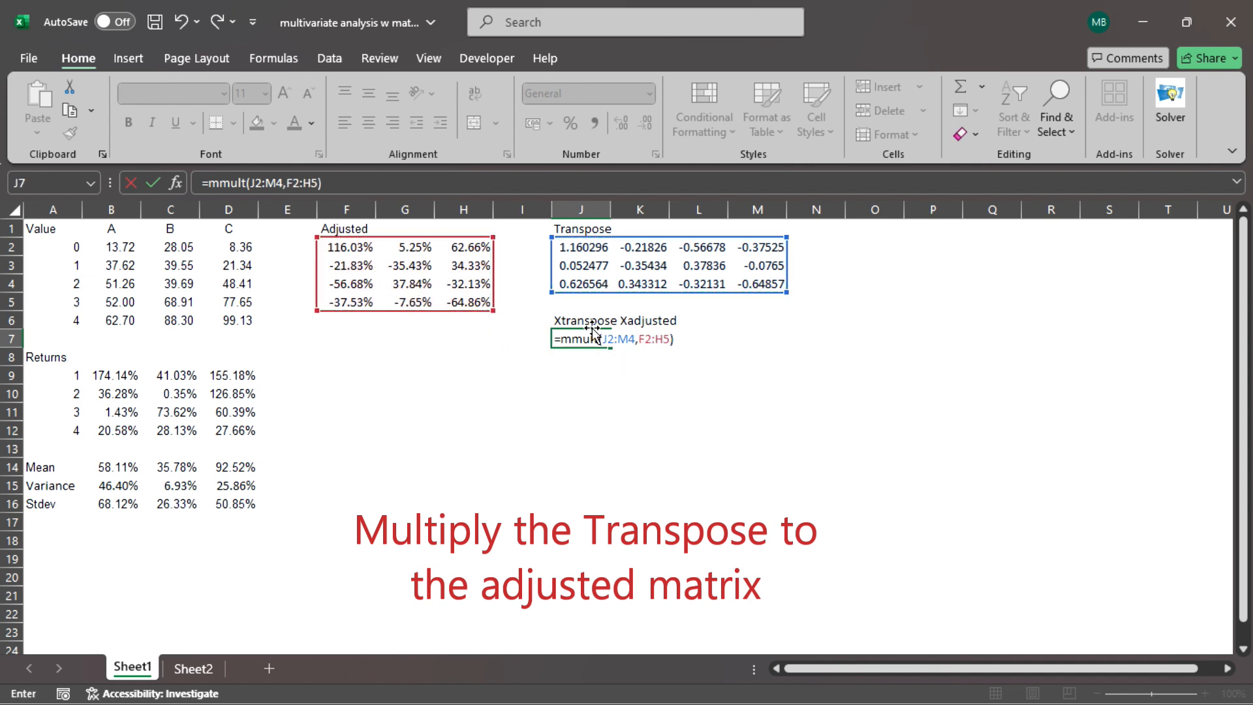
pyautogui.press('Return')
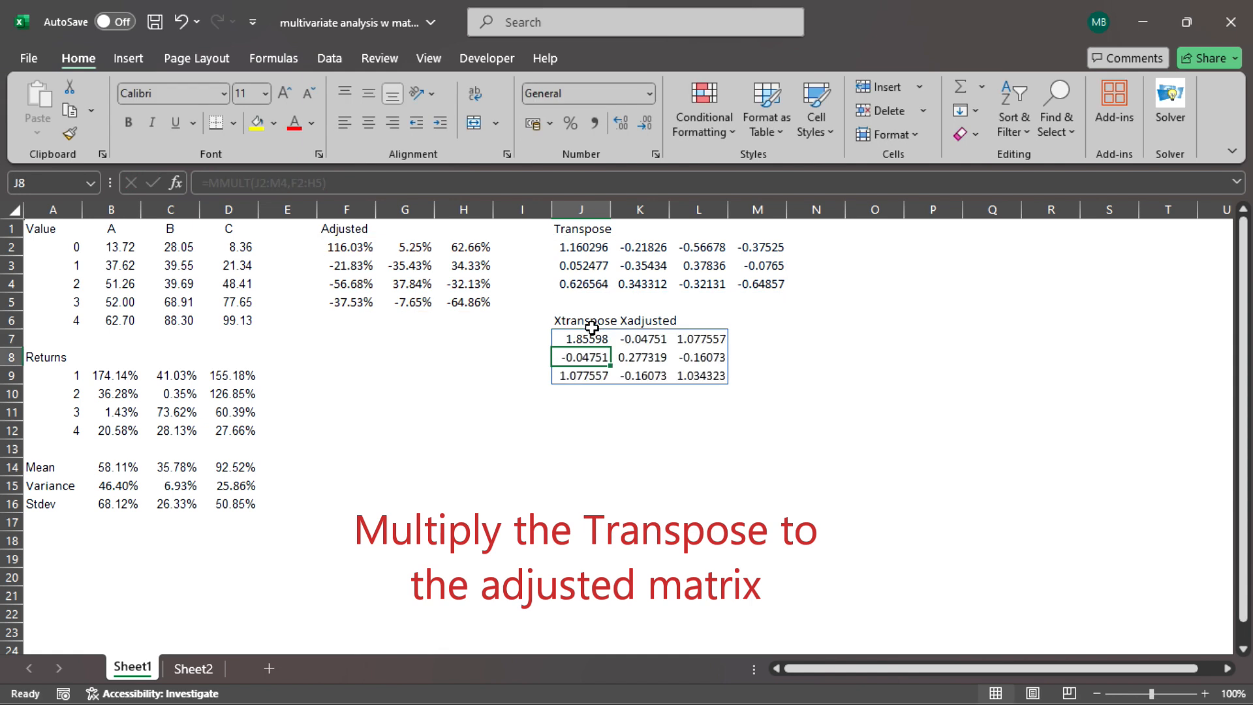
# Enter the formula =J7/4 in J11 to scale the first element of the product matrix.
pyautogui.press('Down')
pyautogui.press('Down')
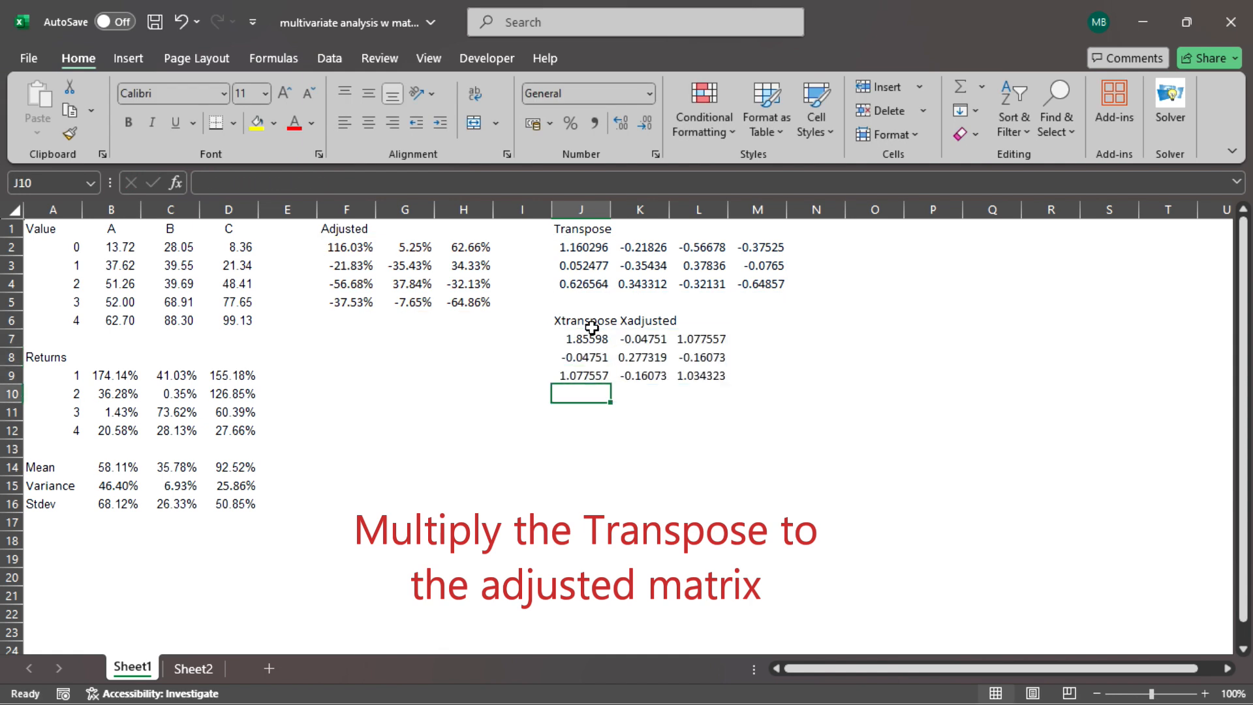
pyautogui.press('Down')
pyautogui.write('=')
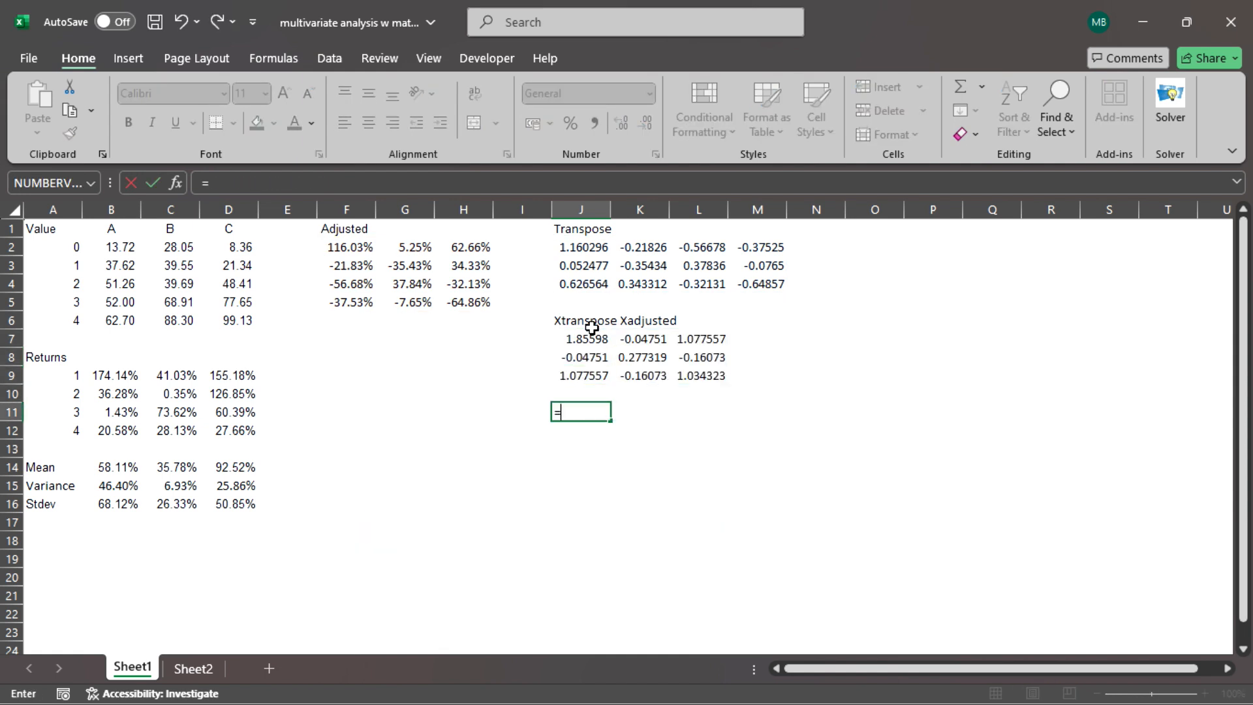
pyautogui.press('Up')
pyautogui.press('Up')
pyautogui.press('Up')
pyautogui.press('Up')
pyautogui.write('/4')
pyautogui.press('Return')
# Copy the divide-by-4 formula from J11 down through J13.
pyautogui.press('Up')
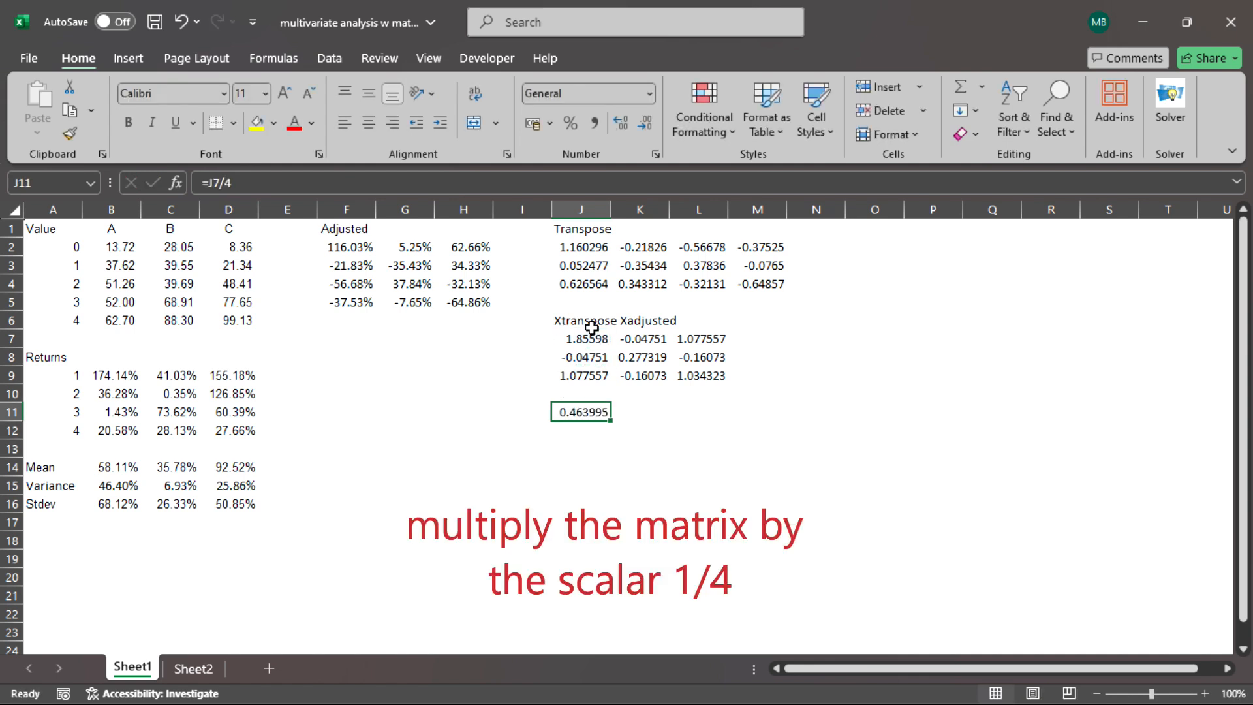
pyautogui.hotkey('ctrl', 'c')
pyautogui.press('Down')
pyautogui.hotkey('shift', 'Down')
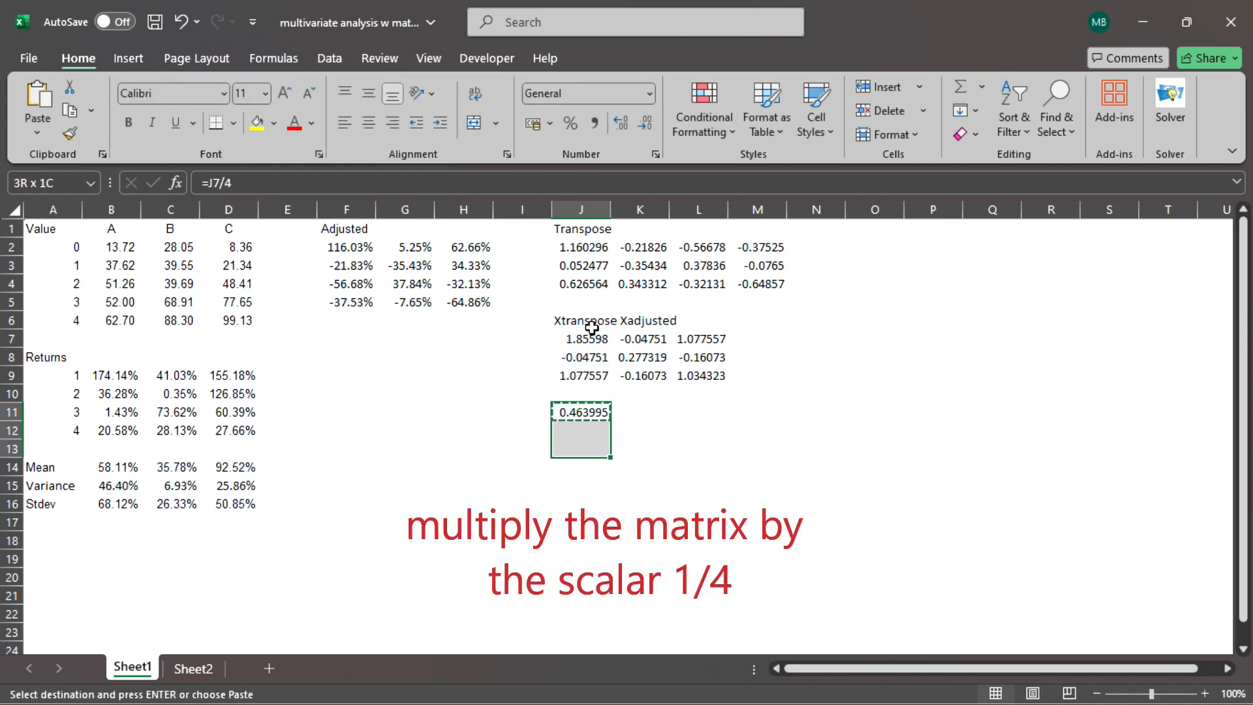
pyautogui.press('Return')
# Copy the scaled column J11:J13 across to columns K and L, completing the 3×3 matrix in J11:L13.
pyautogui.hotkey('ctrl', 'c')
pyautogui.hotkey('shift', 'Right')
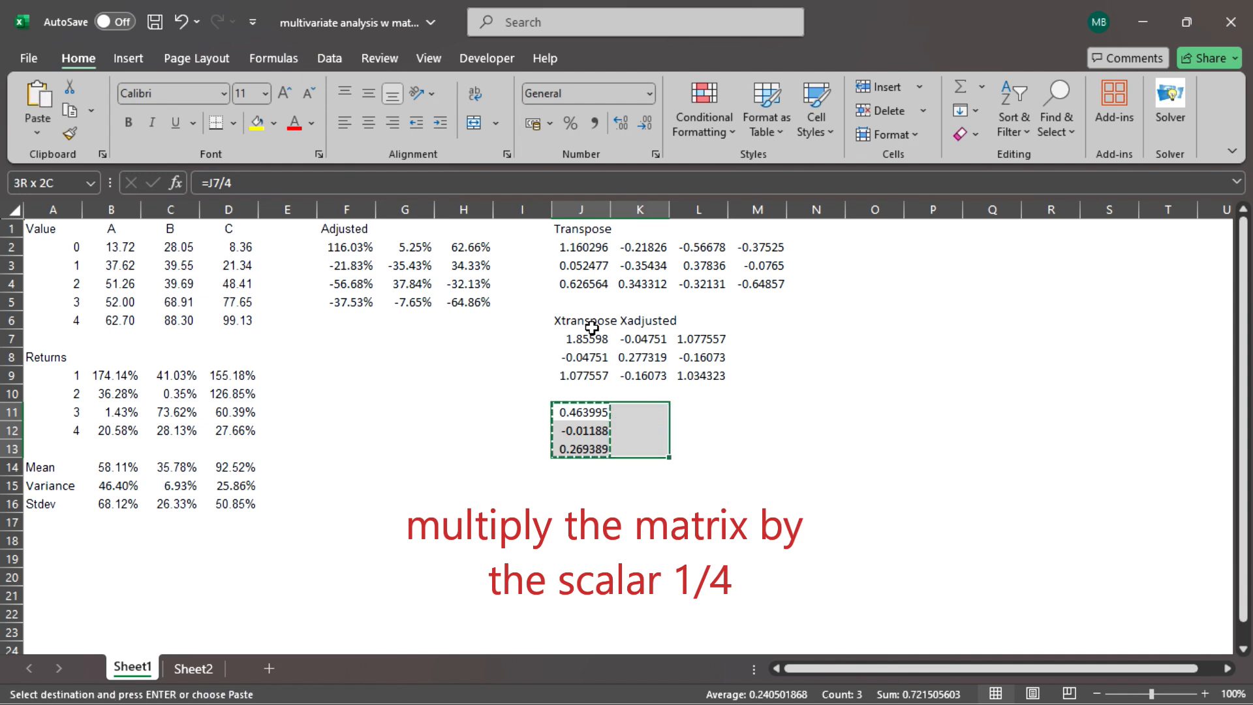
pyautogui.hotkey('shift', 'Right')
pyautogui.press('Return')
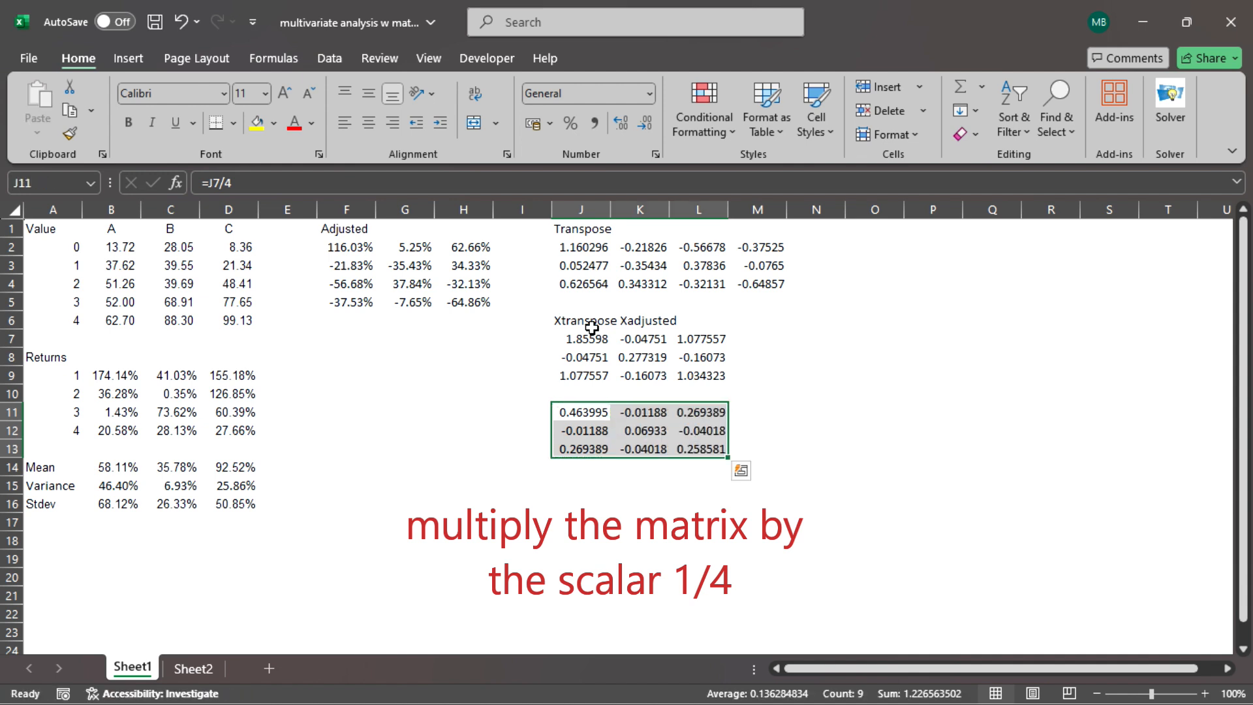
pyautogui.press('Right')
pyautogui.press('Right')
pyautogui.press('Right')
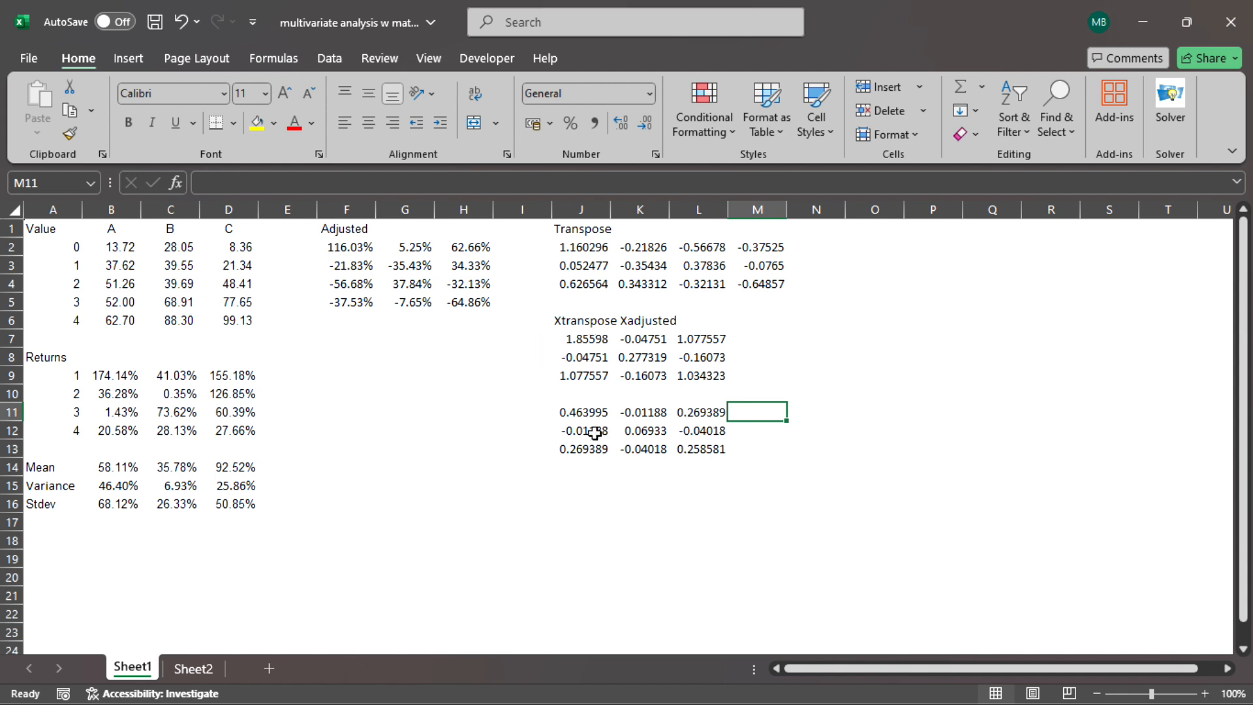
# Format the scaled matrix J11:L13 in comma style with six decimal places.
pyautogui.moveTo(594, 413); pyautogui.dragTo(683, 455)
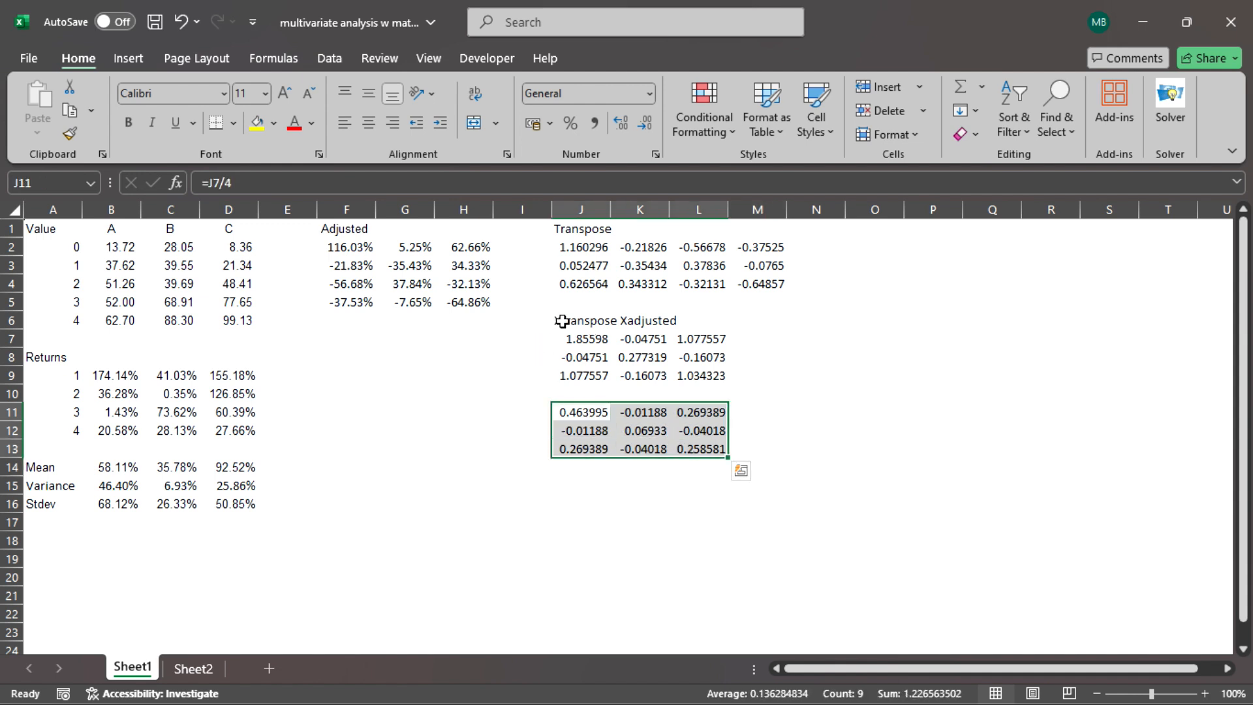
pyautogui.click(594, 130)
pyautogui.click(626, 126)
pyautogui.click(626, 127)
pyautogui.click(627, 126)
pyautogui.click(627, 127)
# Label the scaled matrix by entering OMEGA in M11.
pyautogui.click(790, 417)
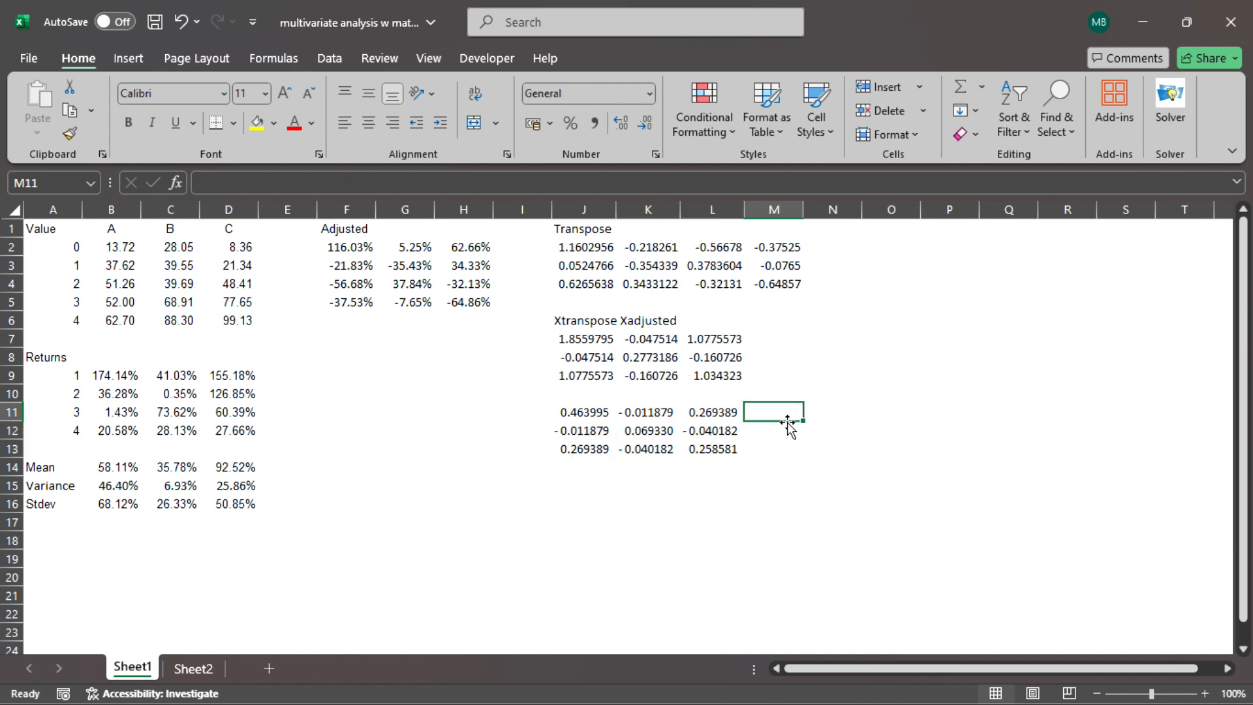
pyautogui.write('OEM')
pyautogui.press('BackSpace')
pyautogui.press('BackSpace')
pyautogui.press('BackSpace')
pyautogui.write('MEGA')
pyautogui.press('Return')
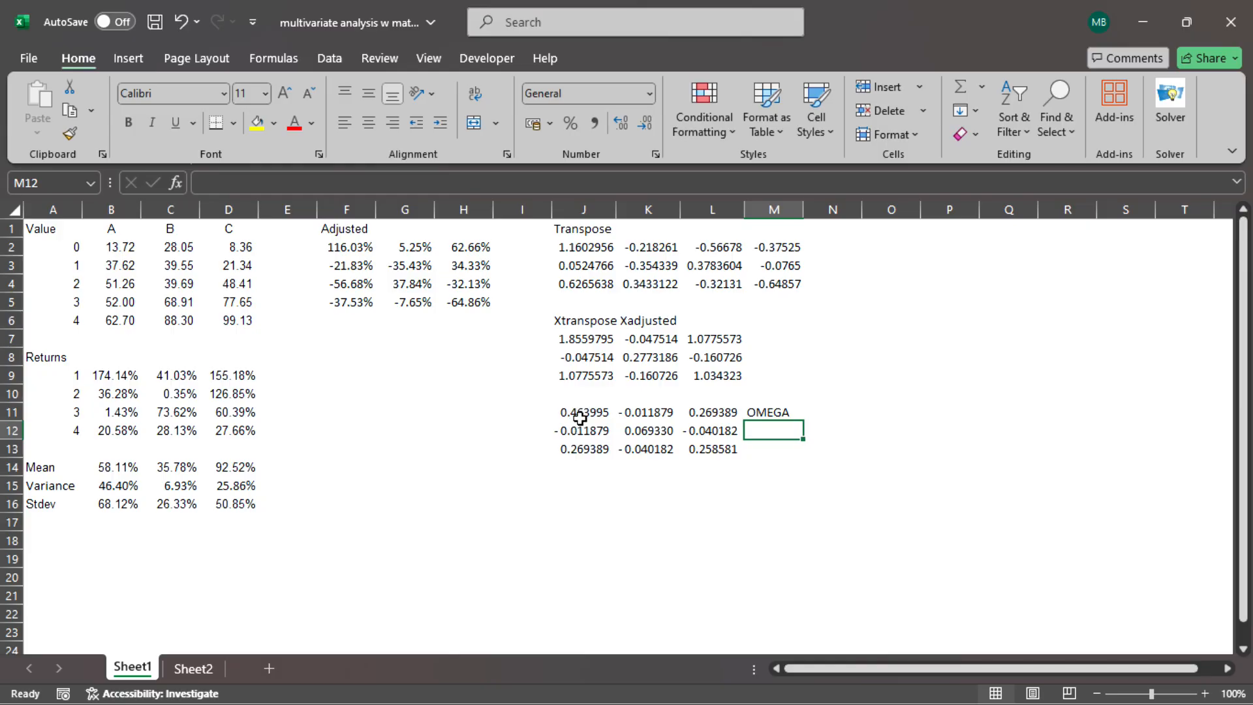
# Copy the matrix J11:L13 and paste it as values under the OMEGA heading on Sheet2, starting at I2.
pyautogui.moveTo(581, 412); pyautogui.dragTo(685, 447)
pyautogui.rightClick(687, 433)
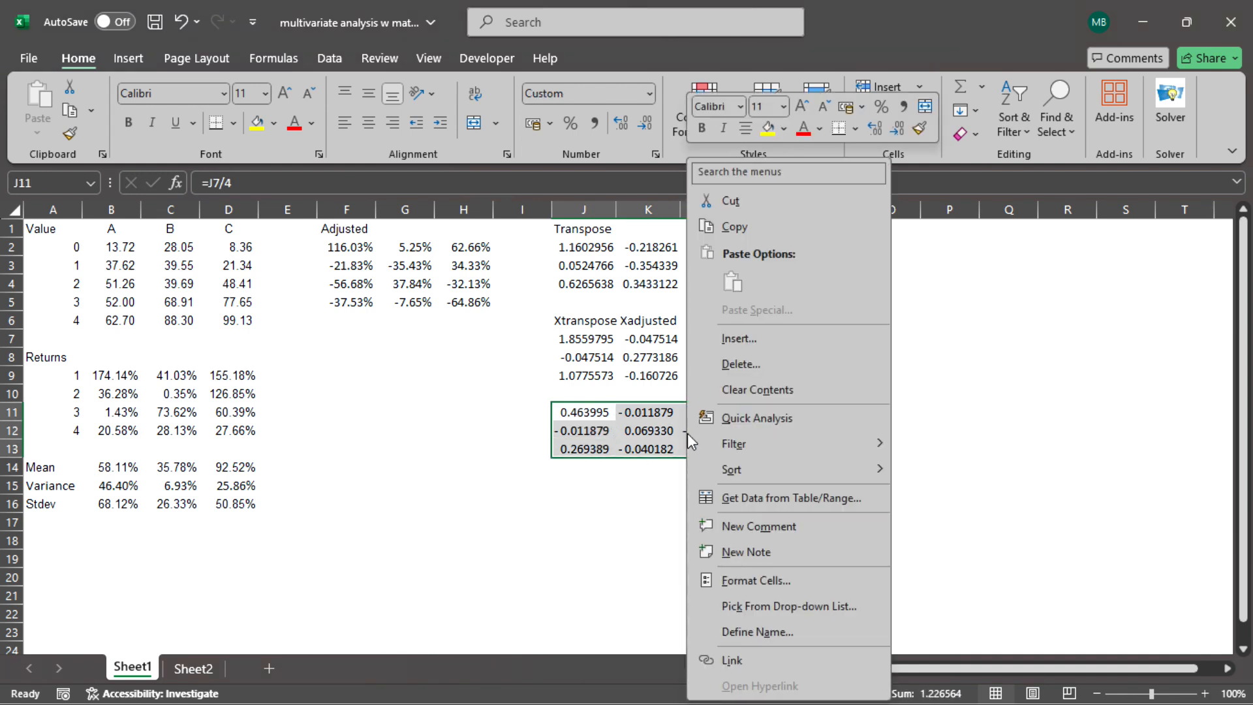
pyautogui.click(749, 228)
pyautogui.click(206, 663)
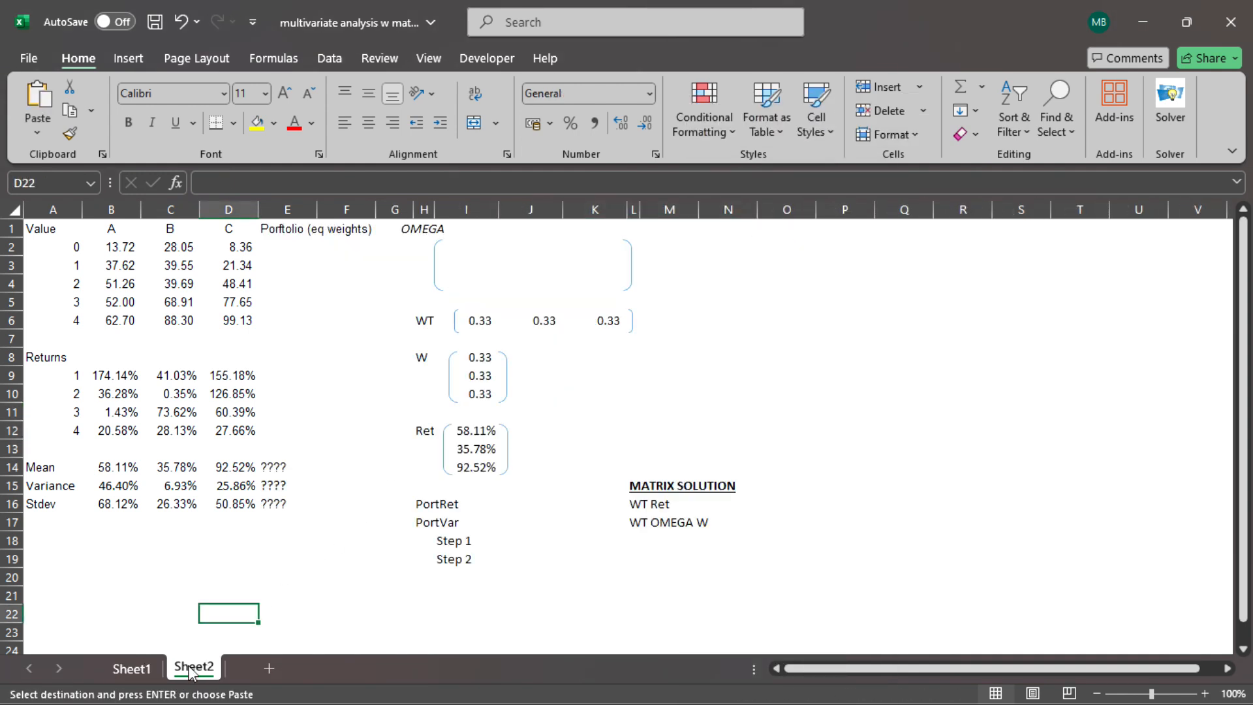
pyautogui.click(462, 247)
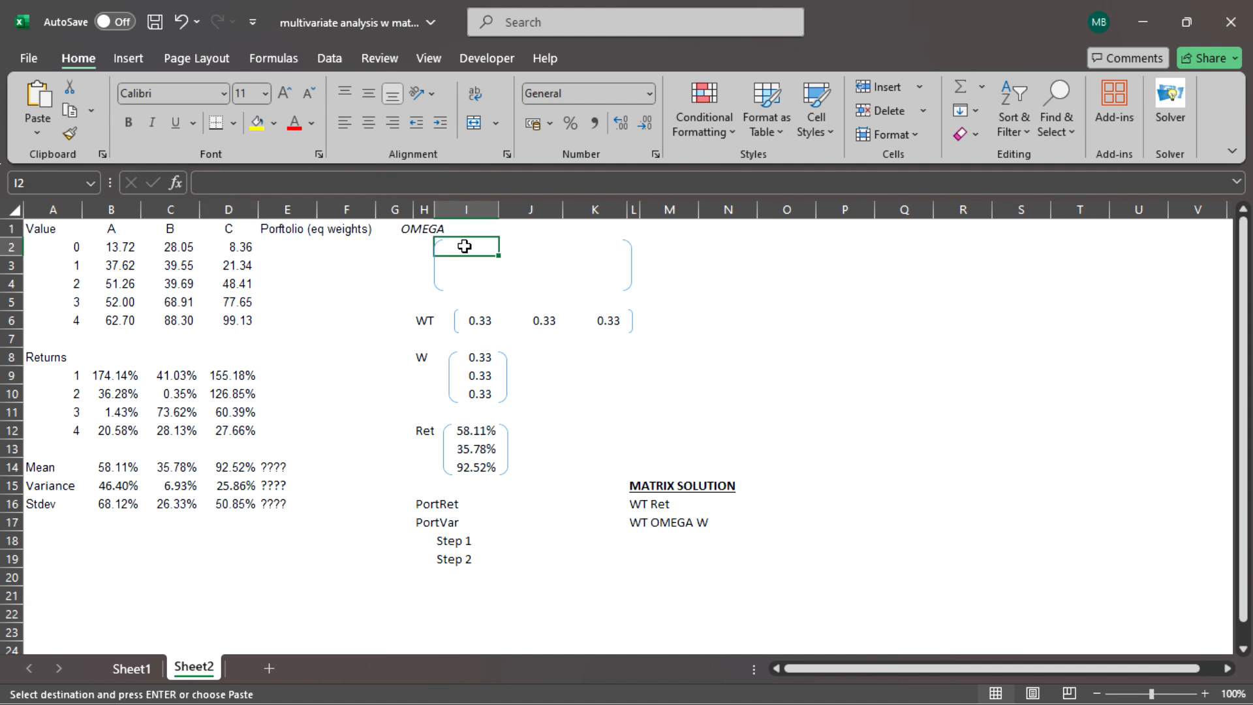
pyautogui.rightClick(466, 249)
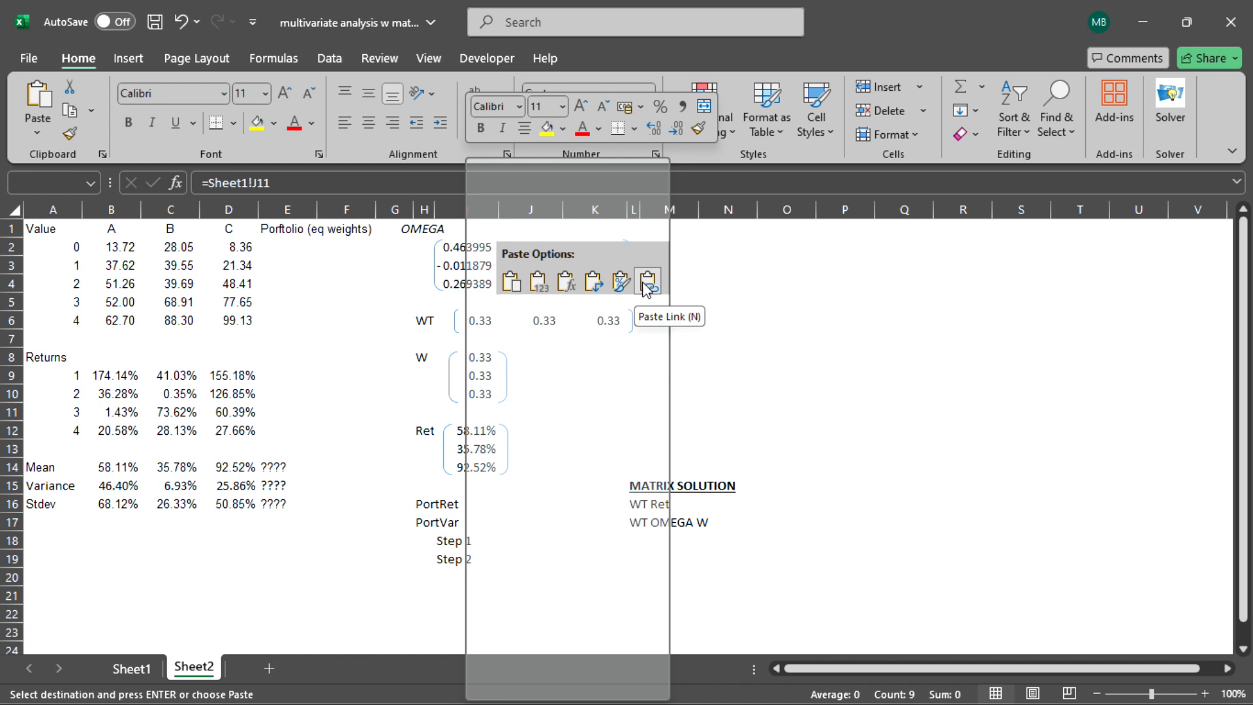
pyautogui.click(539, 282)
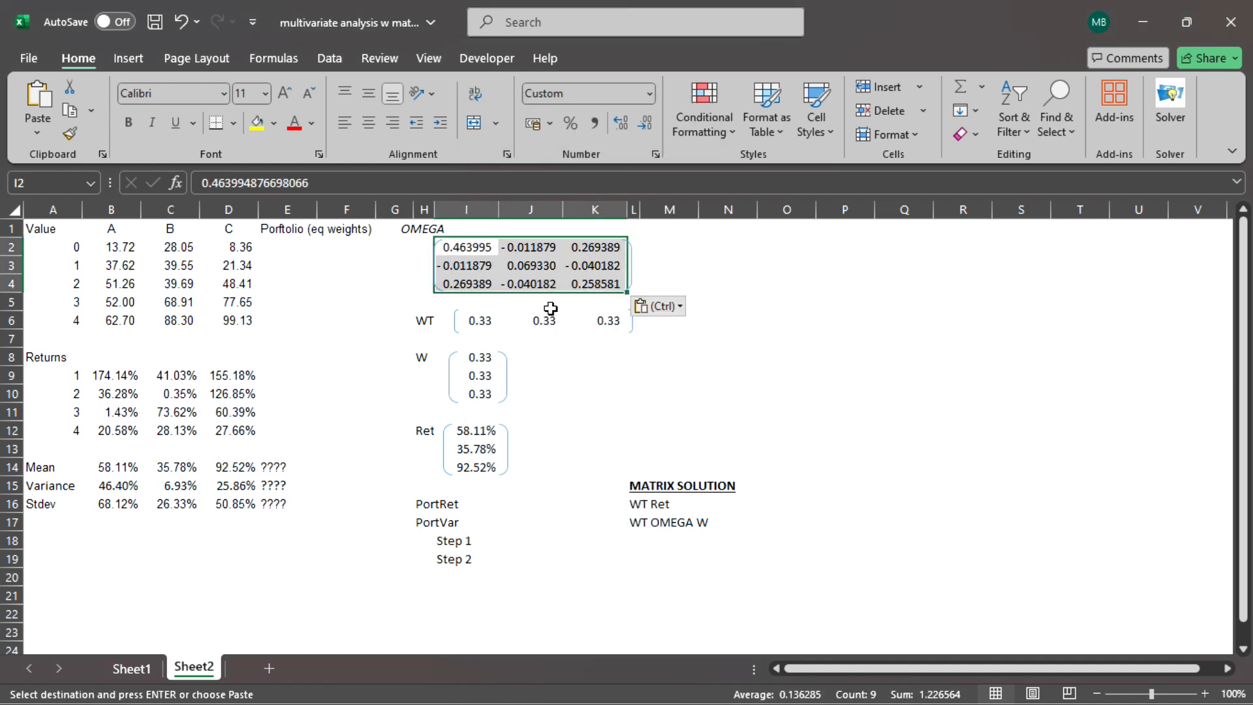
pyautogui.click(588, 397)
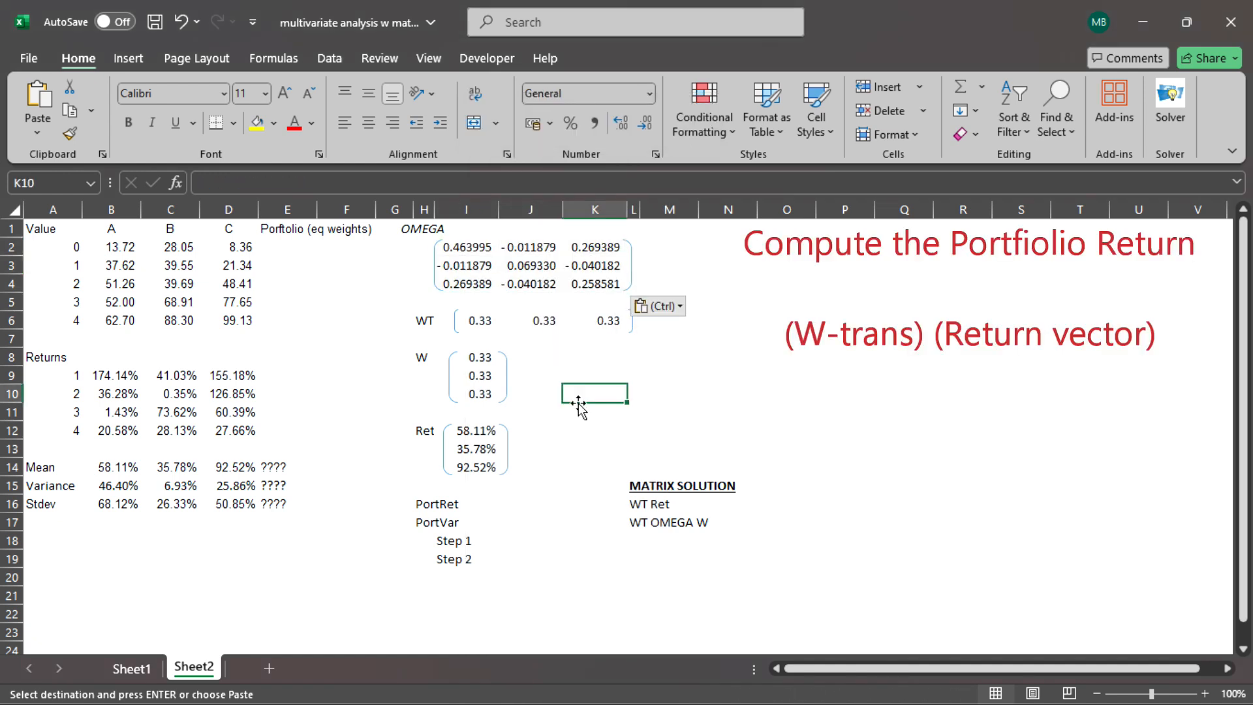
# Compute the portfolio return in J16 beside PortRet with the formula =MMULT(I6:K6,I12:I14).
pyautogui.click(512, 505)
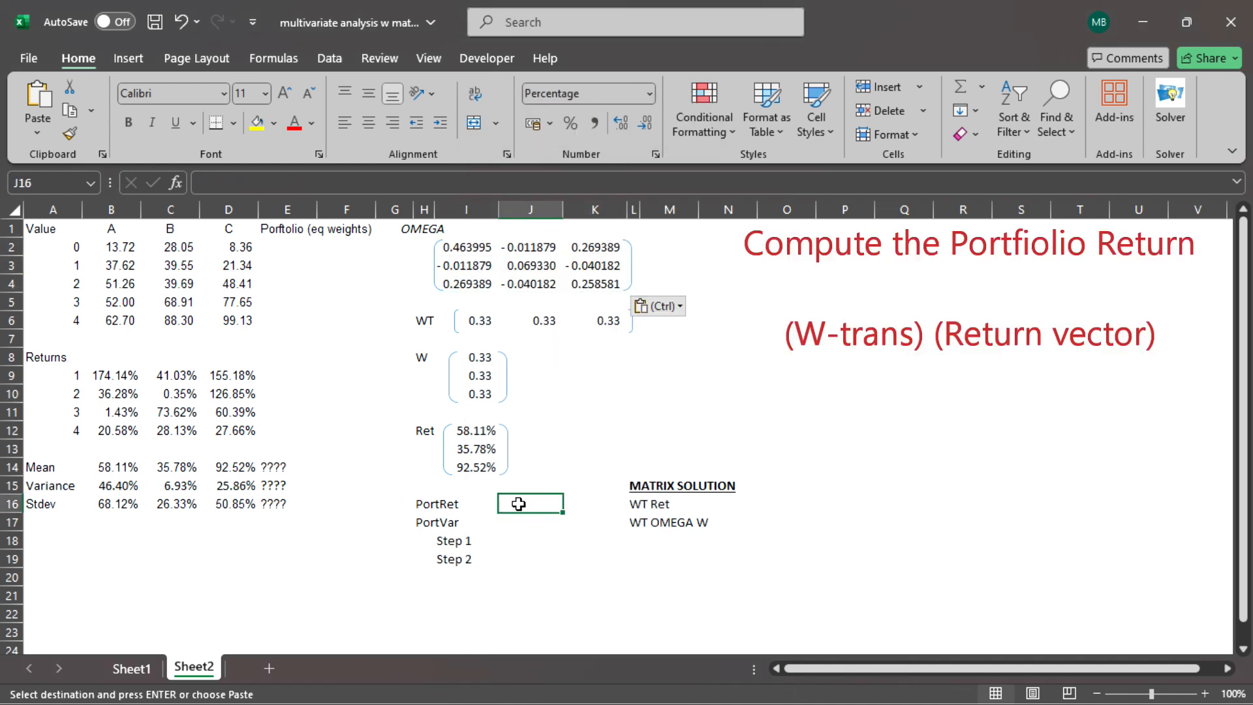
pyautogui.press('Escape')
pyautogui.write('=mmult(')
pyautogui.press('Up')
pyautogui.press('Up')
pyautogui.press('Up')
pyautogui.press('Up')
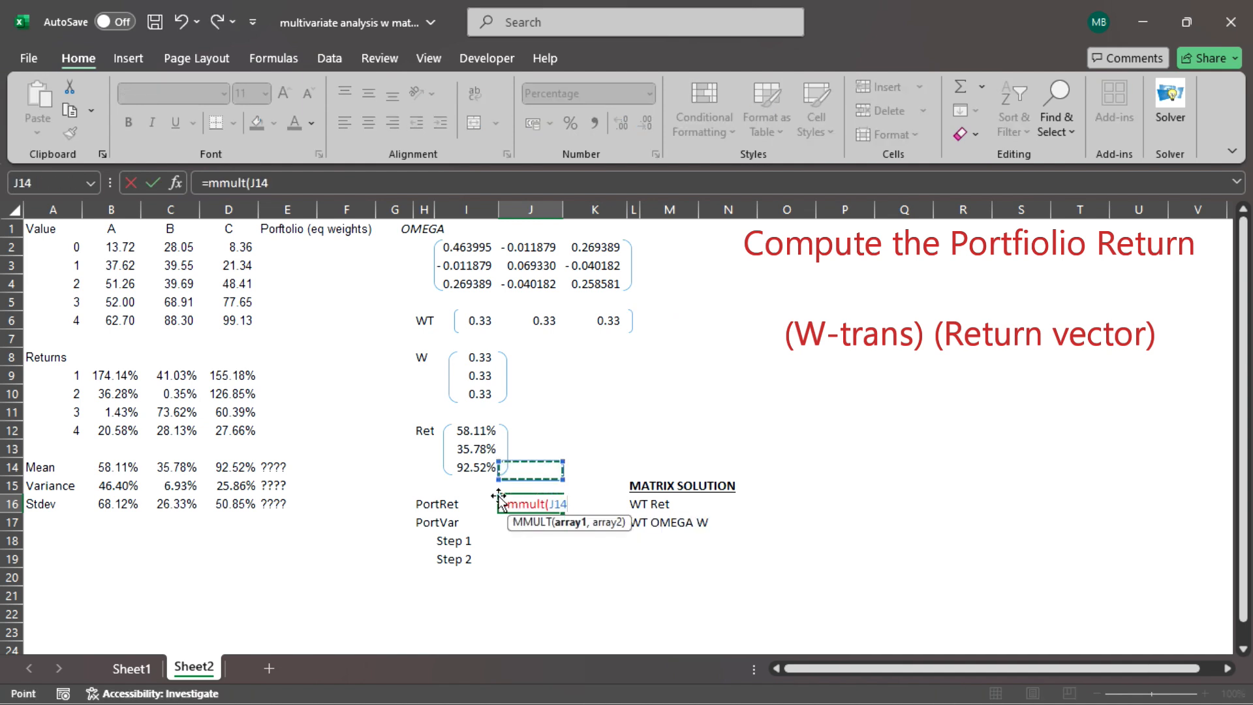
pyautogui.press('Up')
pyautogui.press('Up')
pyautogui.press('Up')
pyautogui.press('Up')
pyautogui.press('Up')
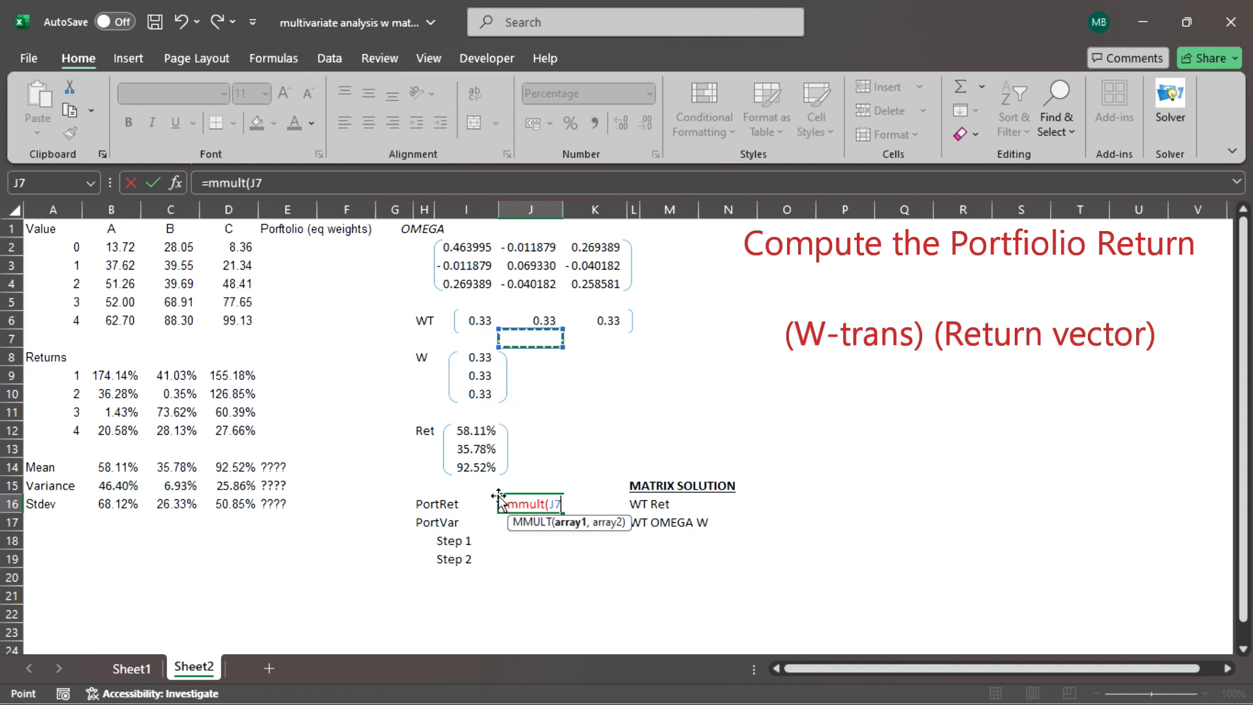
pyautogui.press('Left')
pyautogui.press('Up')
pyautogui.hotkey('shift', 'Right')
pyautogui.hotkey('shift', 'Right')
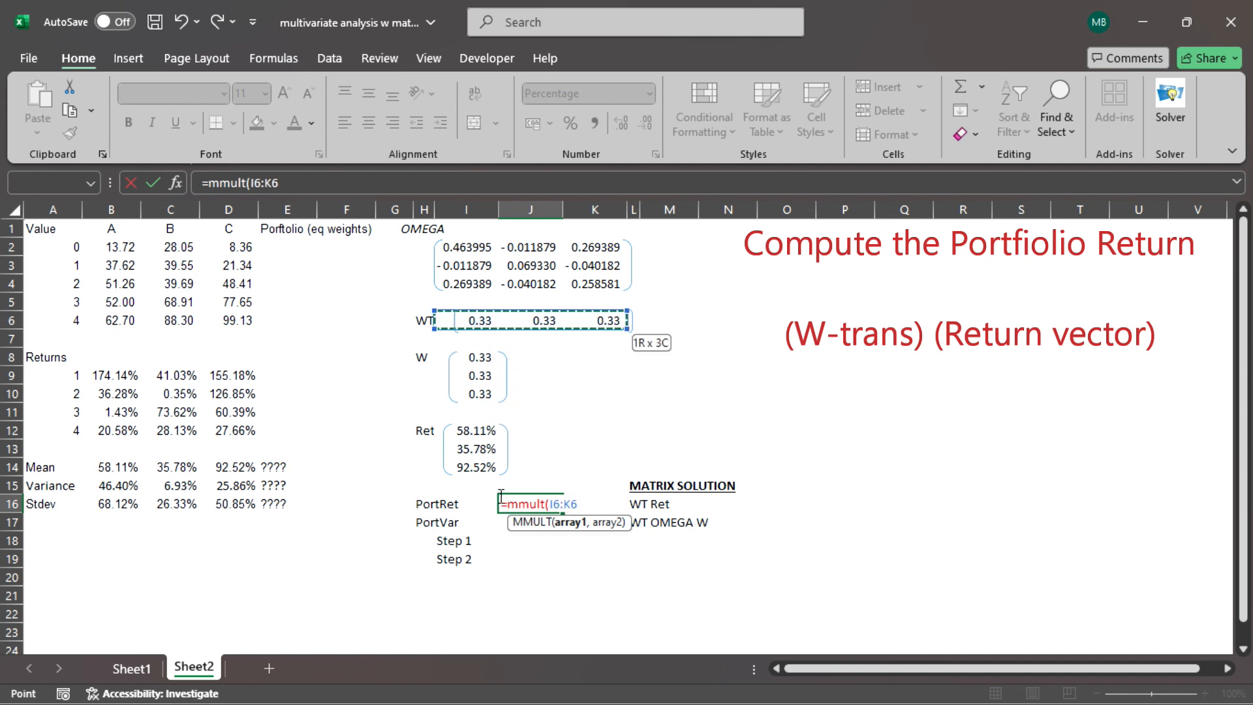
pyautogui.write(',')
pyautogui.press('Up')
pyautogui.press('Up')
pyautogui.press('Up')
pyautogui.press('Up')
pyautogui.press('Left')
pyautogui.hotkey('shift', 'Down')
pyautogui.hotkey('shift', 'Down')
pyautogui.write(')')
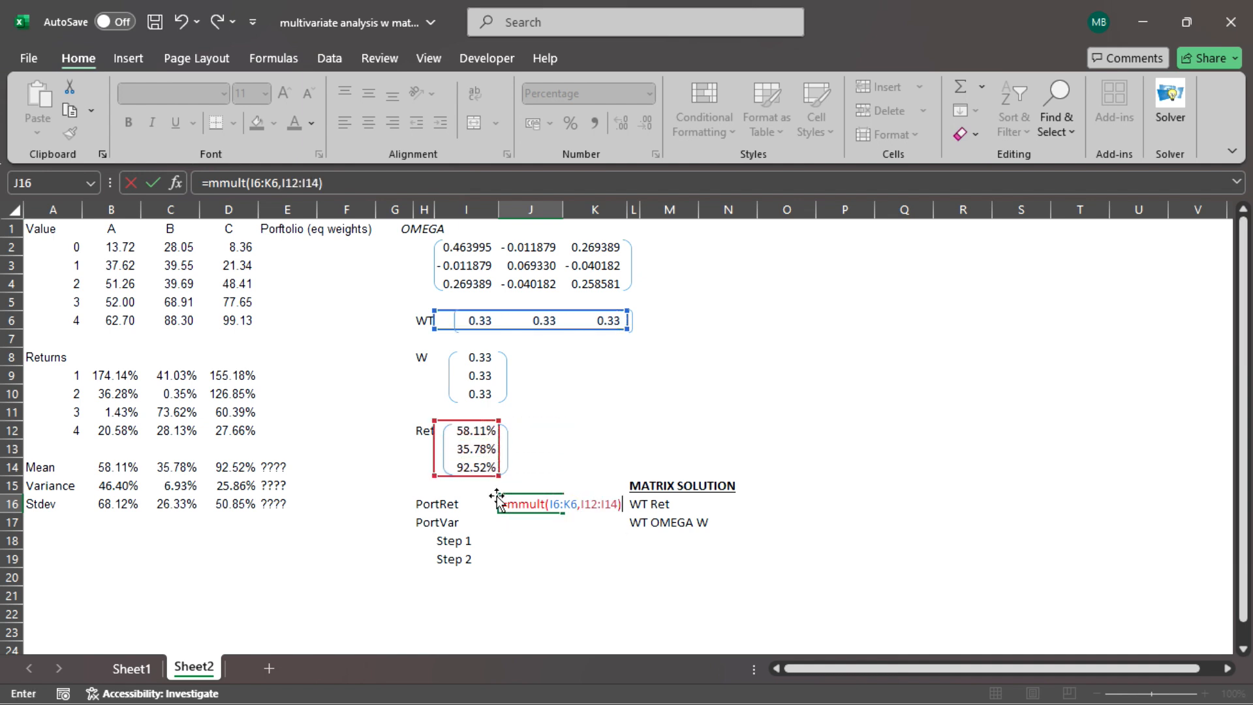
pyautogui.press('Return')
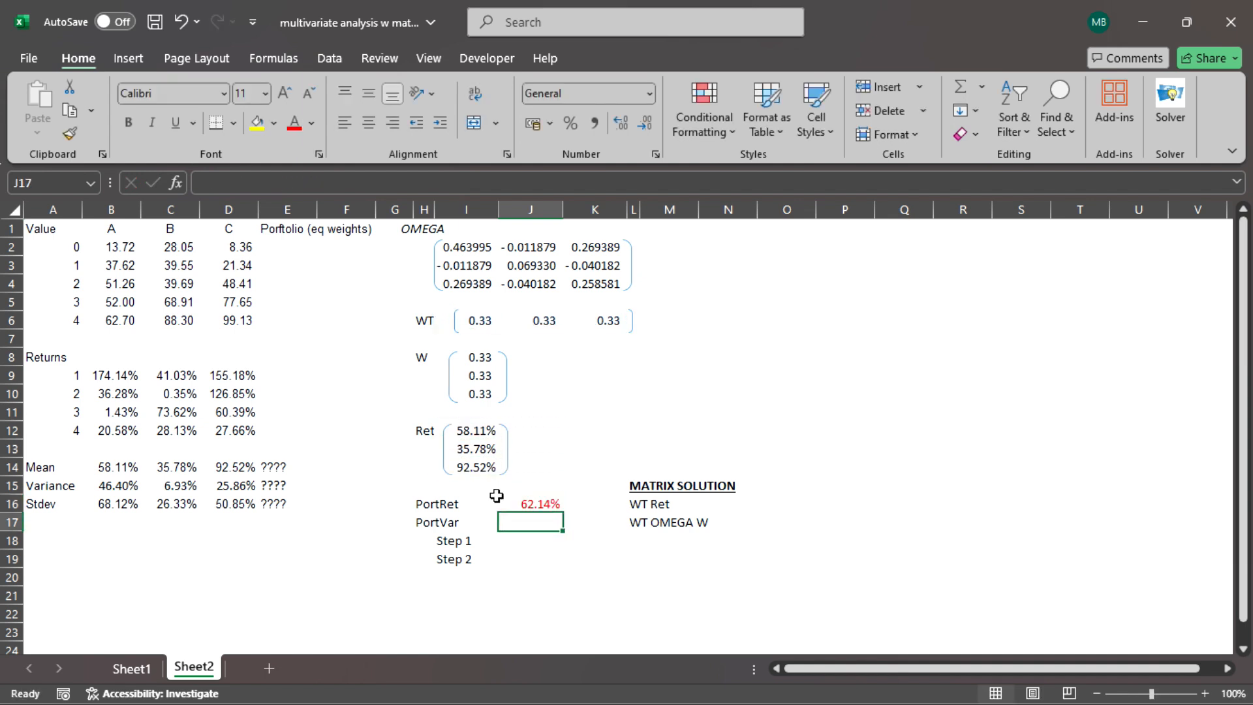
# Multiply the transposed weights by OMEGA for Step 1 with the formula =MMULT(I6:K6,I2:K4) in J18.
pyautogui.press('Down')
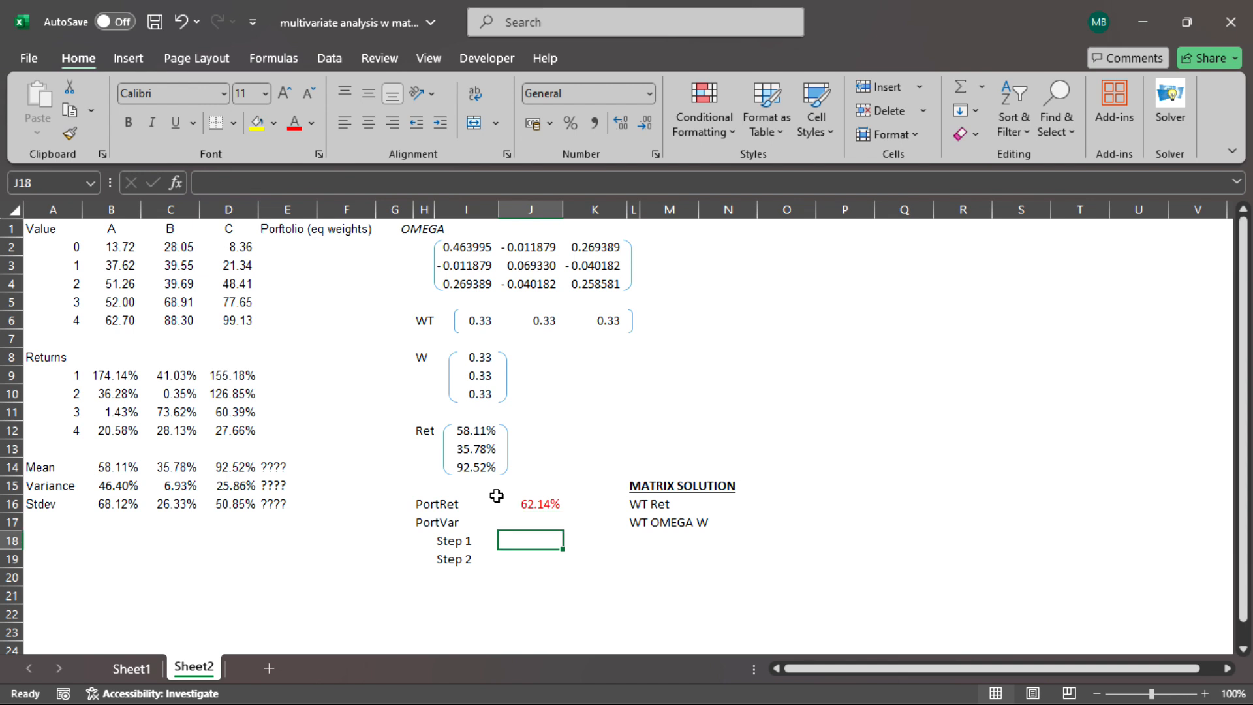
pyautogui.write('=mmult(')
pyautogui.press('Up')
pyautogui.press('Up')
pyautogui.press('Up')
pyautogui.press('Up')
pyautogui.press('Up')
pyautogui.press('Up')
pyautogui.press('Up')
pyautogui.press('Up')
pyautogui.press('Up')
pyautogui.press('Up')
pyautogui.press('Up')
pyautogui.press('Up')
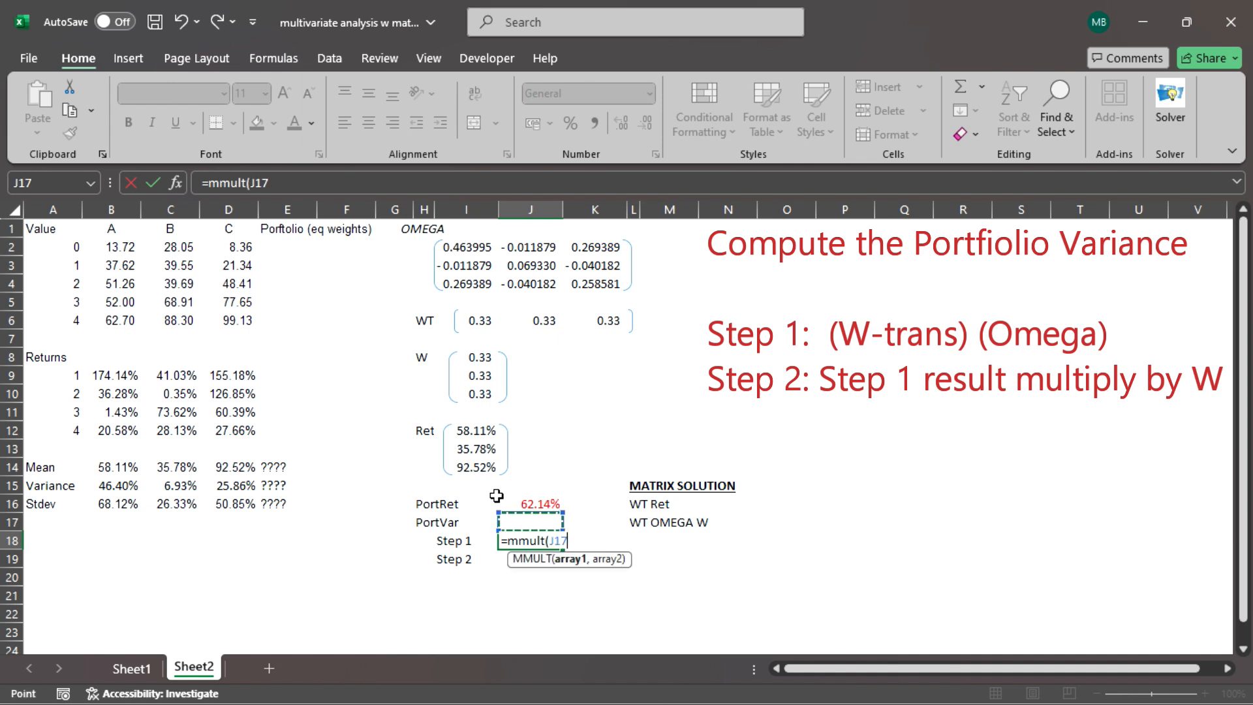
pyautogui.press('Left')
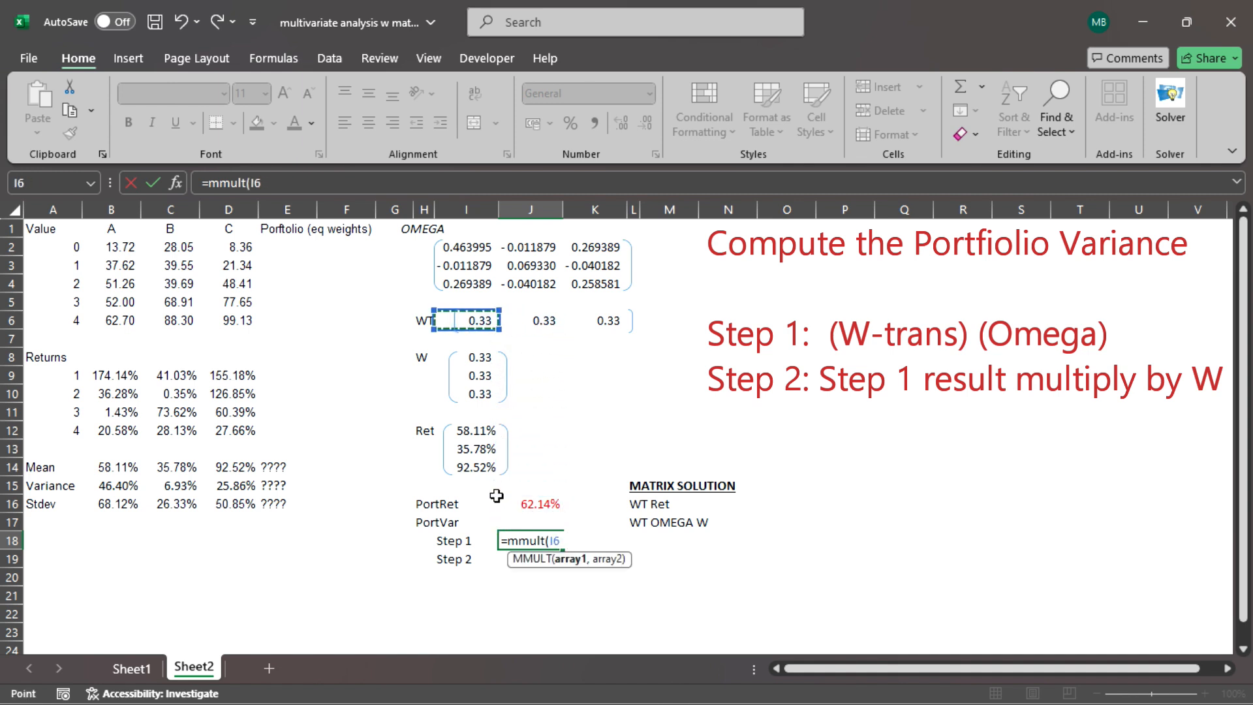
pyautogui.hotkey('shift', 'Right')
pyautogui.hotkey('shift', 'Right')
pyautogui.write(',')
pyautogui.press('Up')
pyautogui.press('Up')
pyautogui.press('Up')
pyautogui.press('Up')
pyautogui.press('Up')
pyautogui.press('Up')
pyautogui.press('Up')
pyautogui.press('Up')
pyautogui.press('Up')
pyautogui.press('Up')
pyautogui.press('Up')
pyautogui.press('Up')
pyautogui.press('Up')
pyautogui.press('Up')
pyautogui.press('Up')
pyautogui.press('Up')
pyautogui.press('Left')
pyautogui.hotkey('shift', 'Down')
pyautogui.hotkey('shift', 'Down')
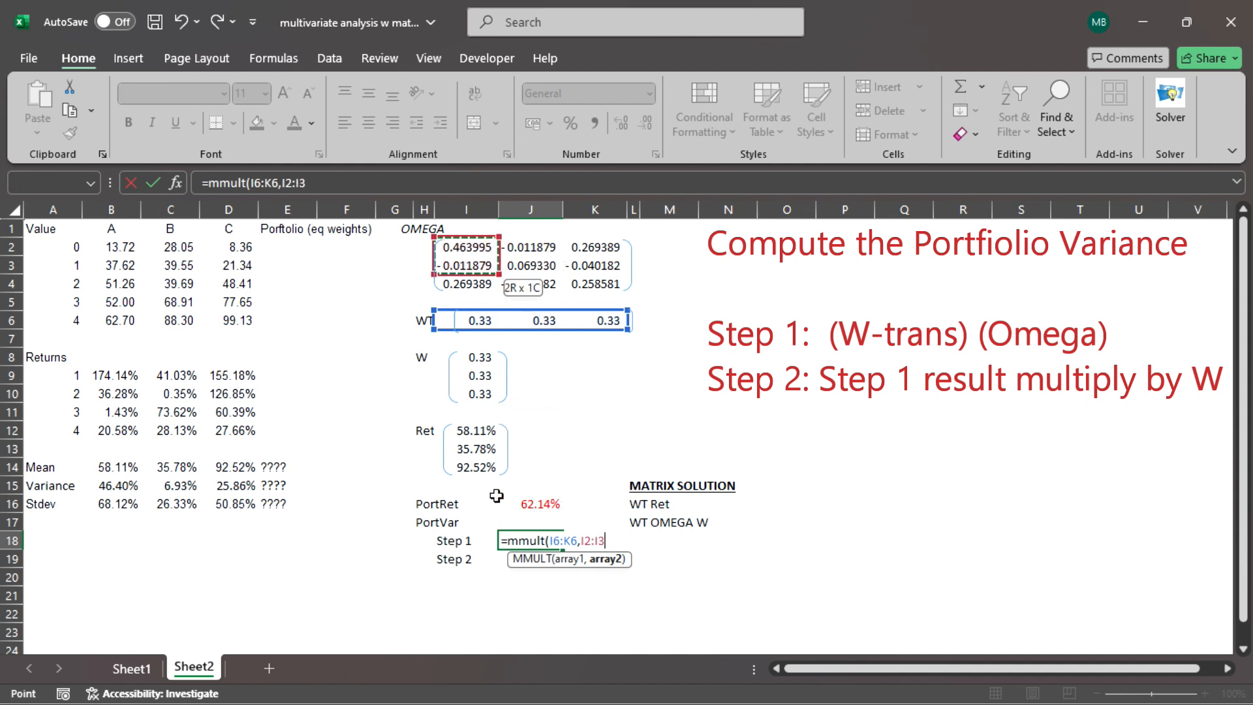
pyautogui.hotkey('shift', 'Right')
pyautogui.hotkey('shift', 'Right')
pyautogui.write(')')
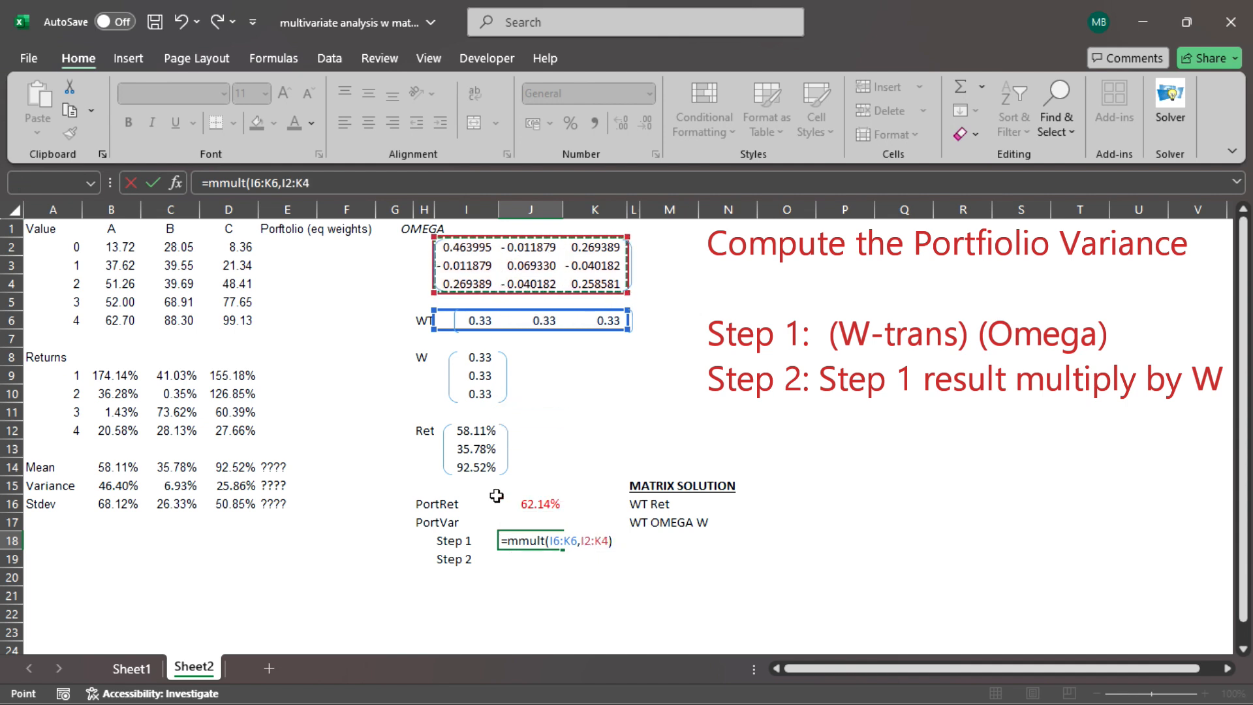
pyautogui.press('Return')
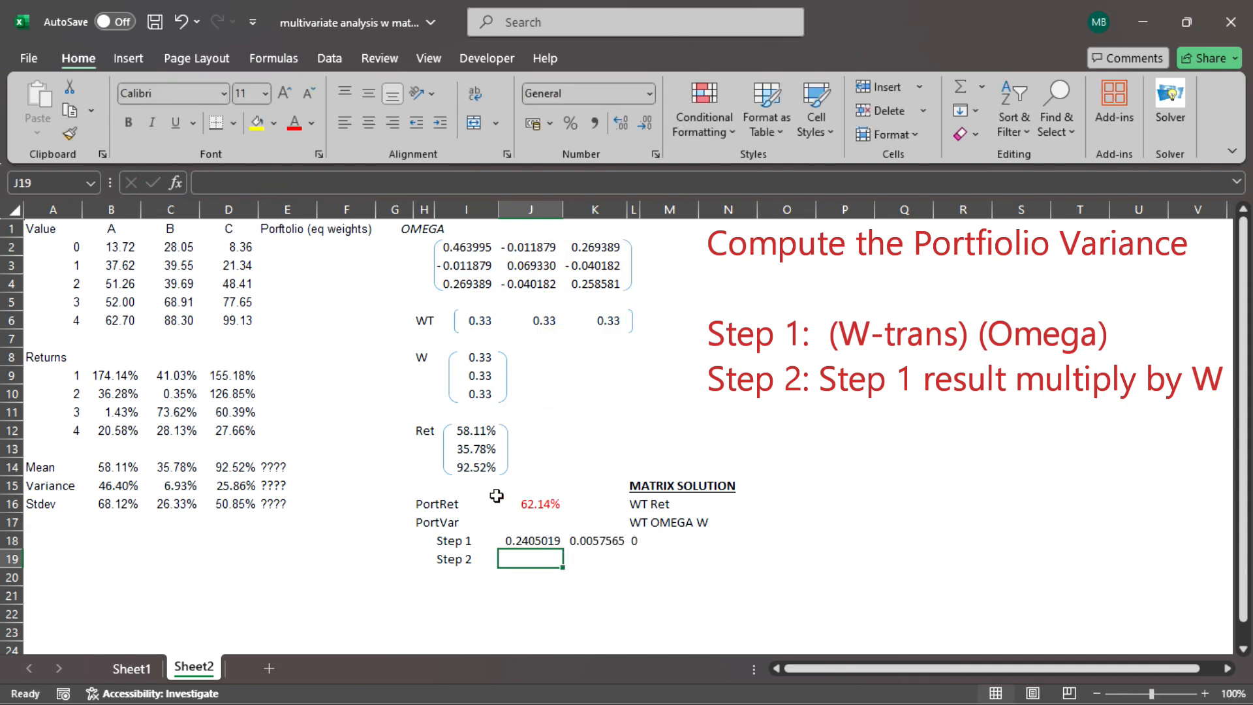
# Widen column L enough to show the third value of the Step 1 result.
pyautogui.press('Up')
pyautogui.hotkey('shift', 'Right')
pyautogui.hotkey('shift', 'Right')
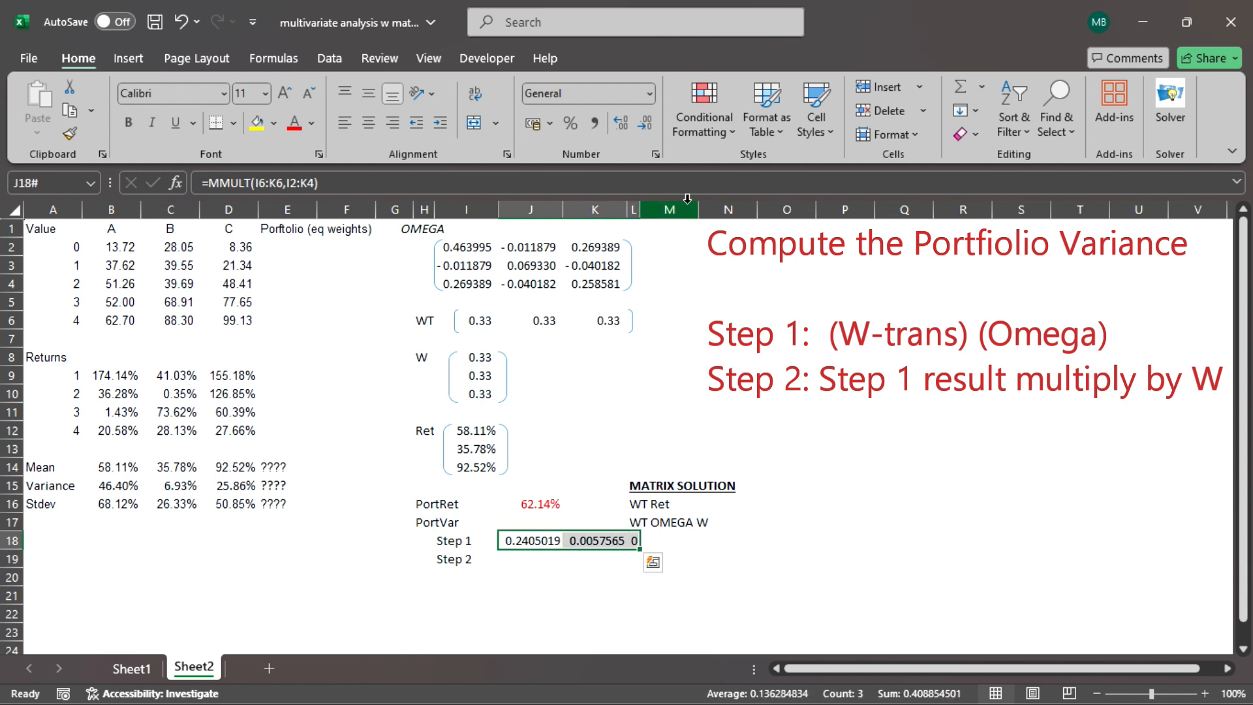
pyautogui.moveTo(636, 202); pyautogui.dragTo(671, 204)
# Multiply the Step 1 result by the weight vector W for Step 2 with =MMULT(J18#,I8:I10) in J19.
pyautogui.click(541, 559)
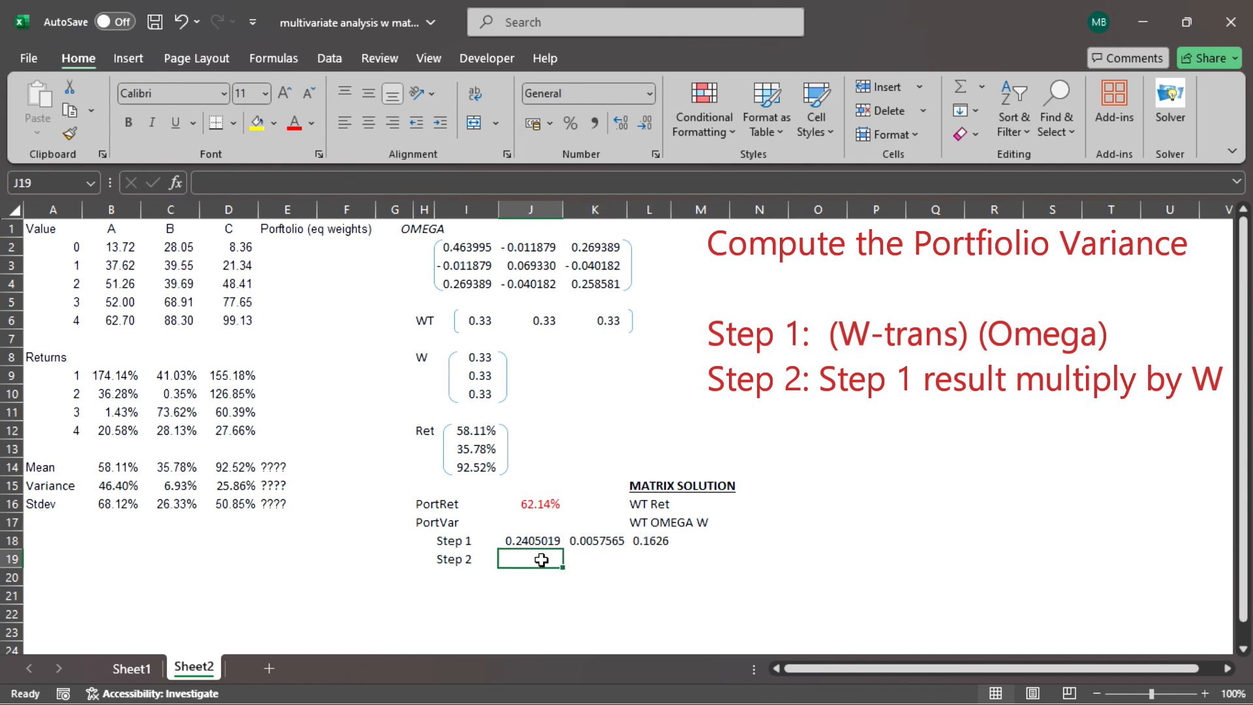
pyautogui.write('=mmult')
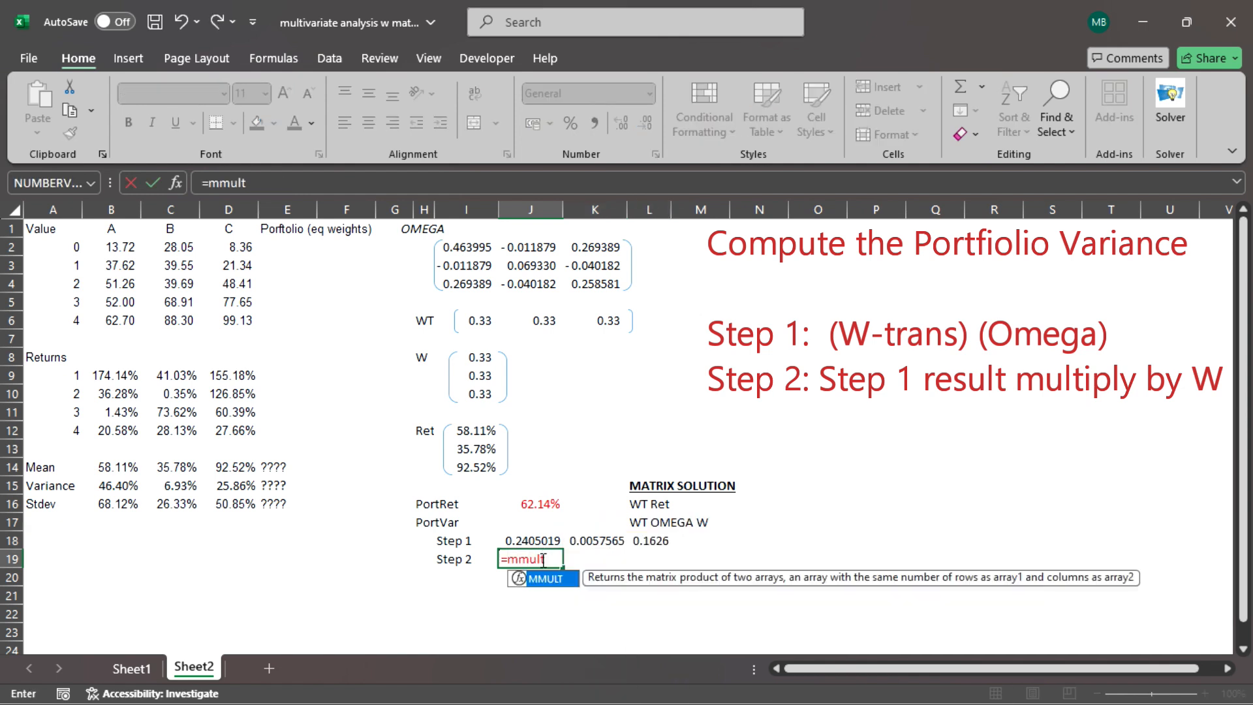
pyautogui.write('(')
pyautogui.press('Up')
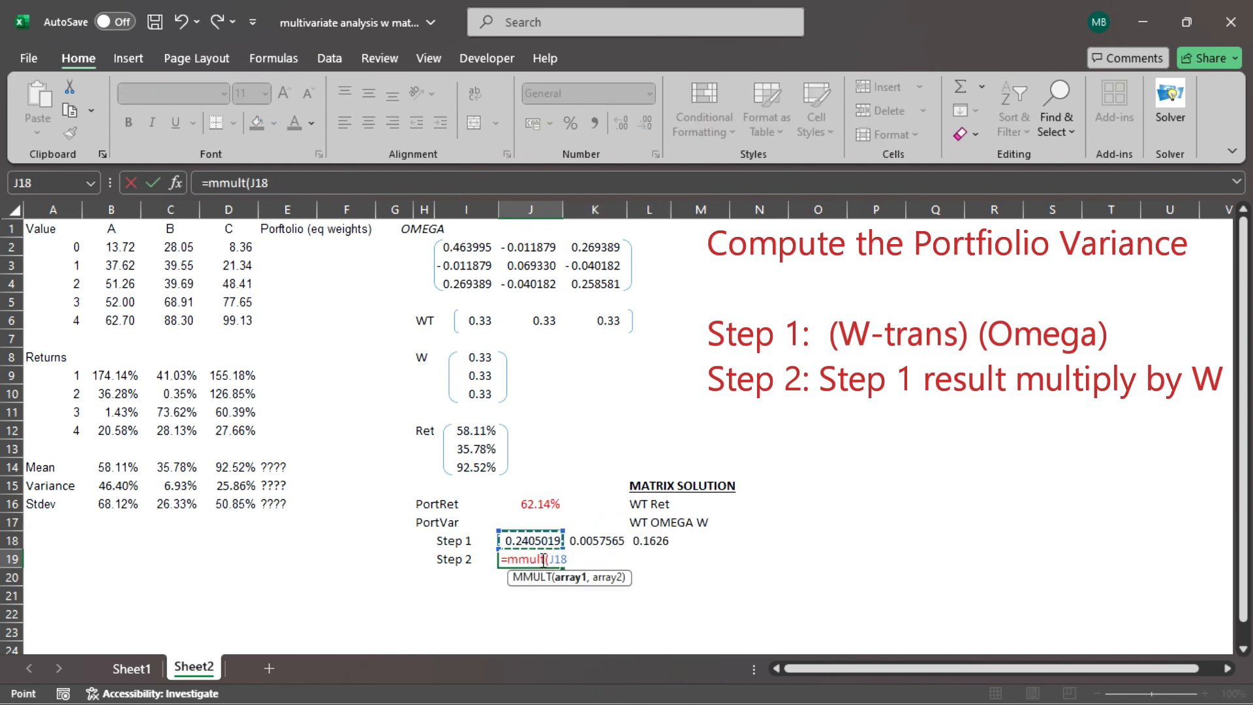
pyautogui.hotkey('shift', 'Right')
pyautogui.hotkey('shift', 'Right')
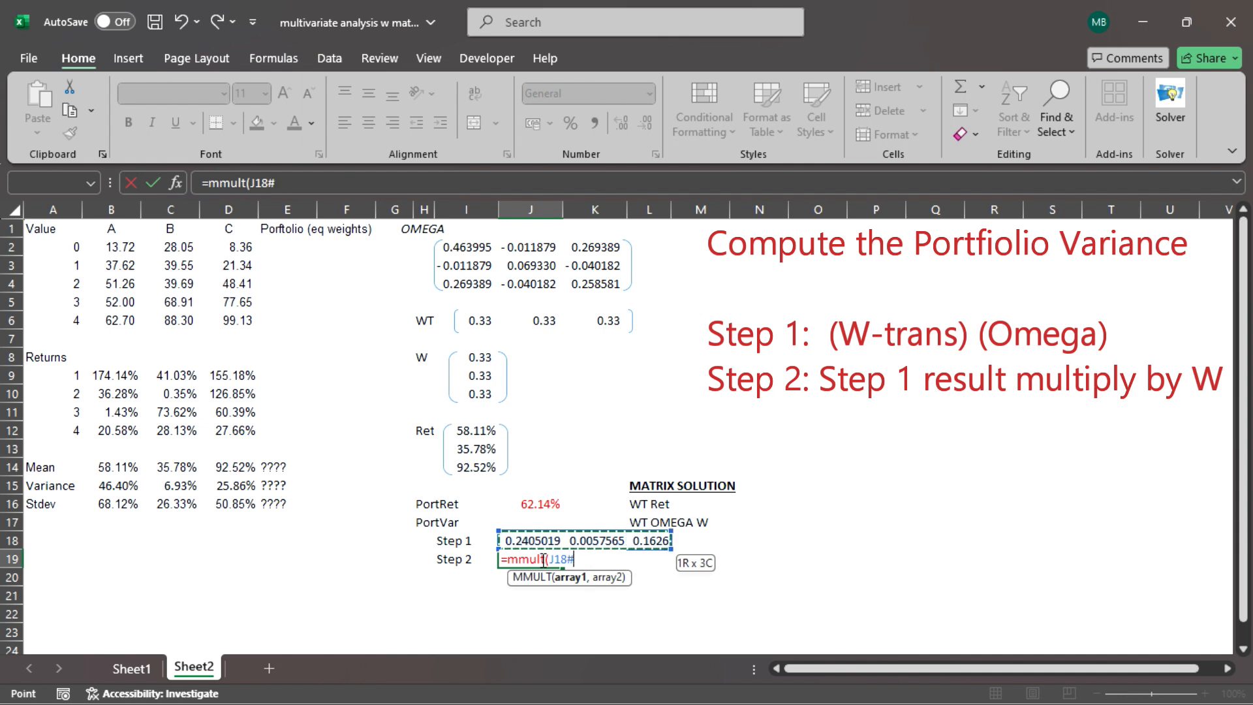
pyautogui.write(',')
pyautogui.press('Up')
pyautogui.press('Up')
pyautogui.press('Up')
pyautogui.press('Up')
pyautogui.press('Up')
pyautogui.press('Up')
pyautogui.press('Up')
pyautogui.press('Up')
pyautogui.press('Up')
pyautogui.press('Up')
pyautogui.press('Up')
pyautogui.press('Left')
pyautogui.hotkey('shift', 'Down')
pyautogui.write(')')
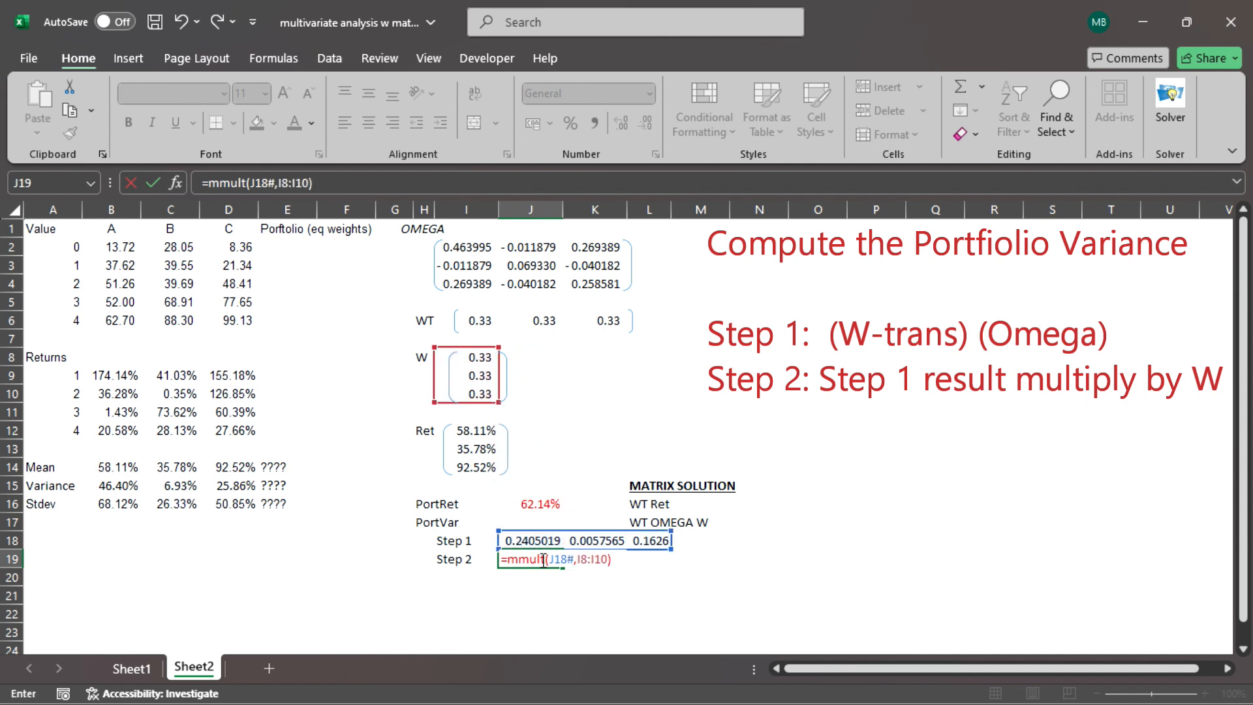
pyautogui.press('Return')
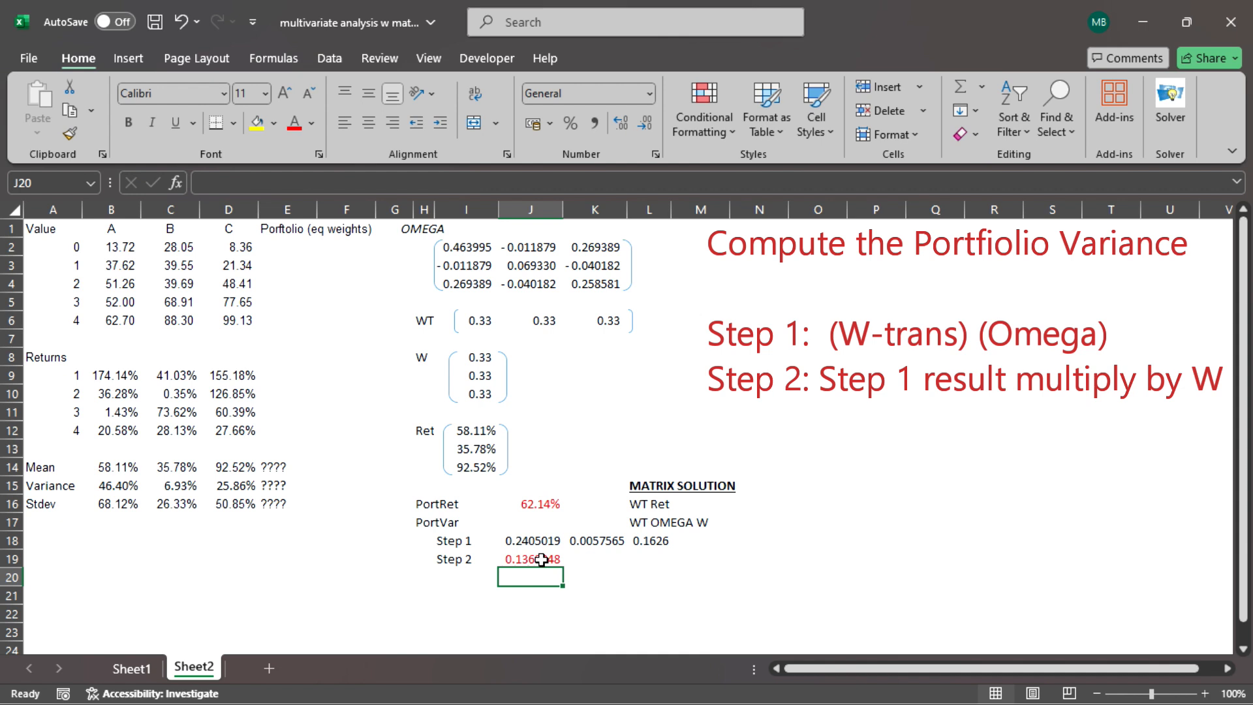
# Link the portfolio's mean in E14 to the portfolio return with the formula =J16.
pyautogui.press('Left')
pyautogui.press('Left')
pyautogui.press('Left')
pyautogui.press('Left')
pyautogui.press('Left')
pyautogui.press('Left')
pyautogui.press('Up')
pyautogui.press('Up')
pyautogui.press('Up')
pyautogui.press('Up')
pyautogui.press('Up')
pyautogui.press('Up')
pyautogui.press('Right')
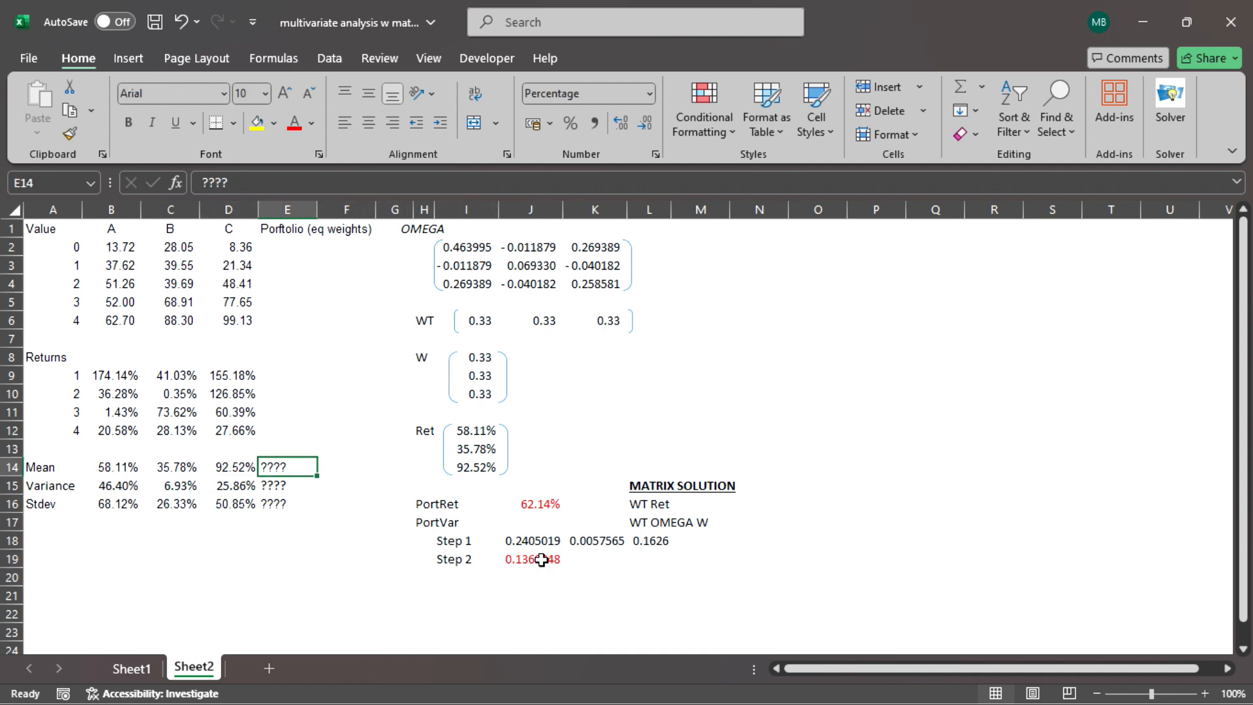
pyautogui.write('=')
pyautogui.press('Down')
pyautogui.press('Down')
pyautogui.press('Right')
pyautogui.press('Right')
pyautogui.press('Right')
pyautogui.press('Right')
pyautogui.press('Right')
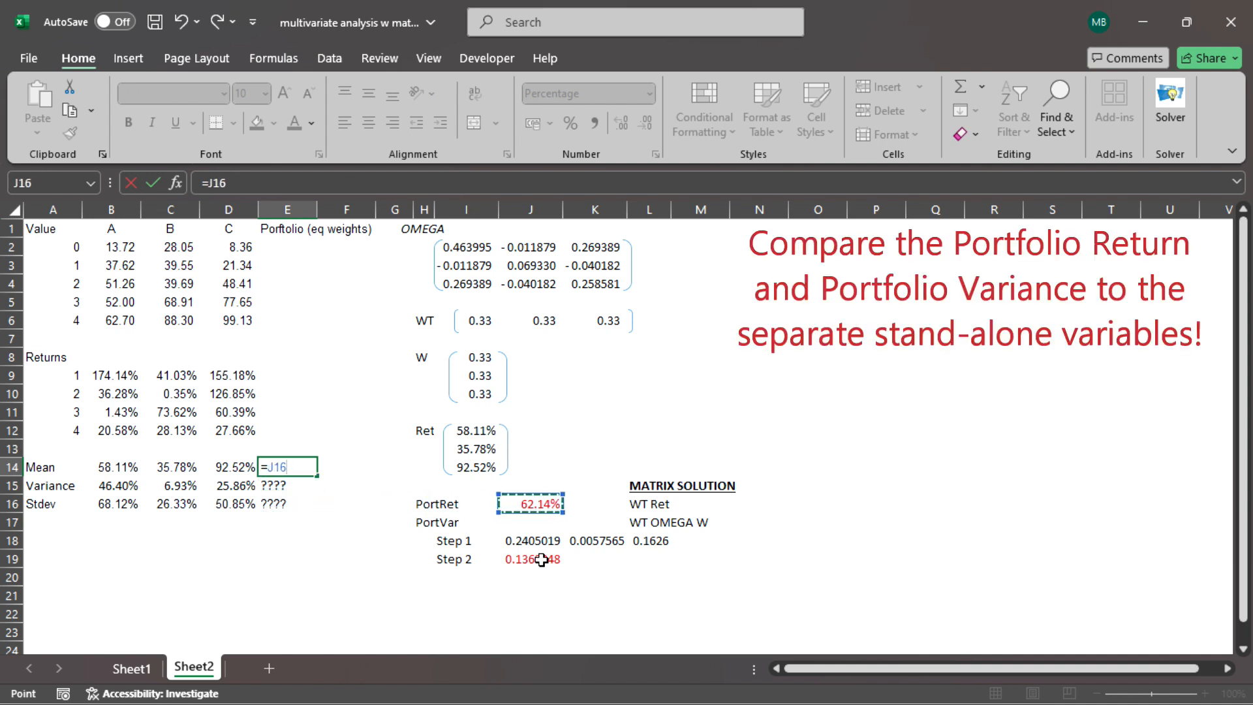
pyautogui.press('Return')
# Link the portfolio's variance in E15 to the Step 2 result with the formula =J19.
pyautogui.write('=')
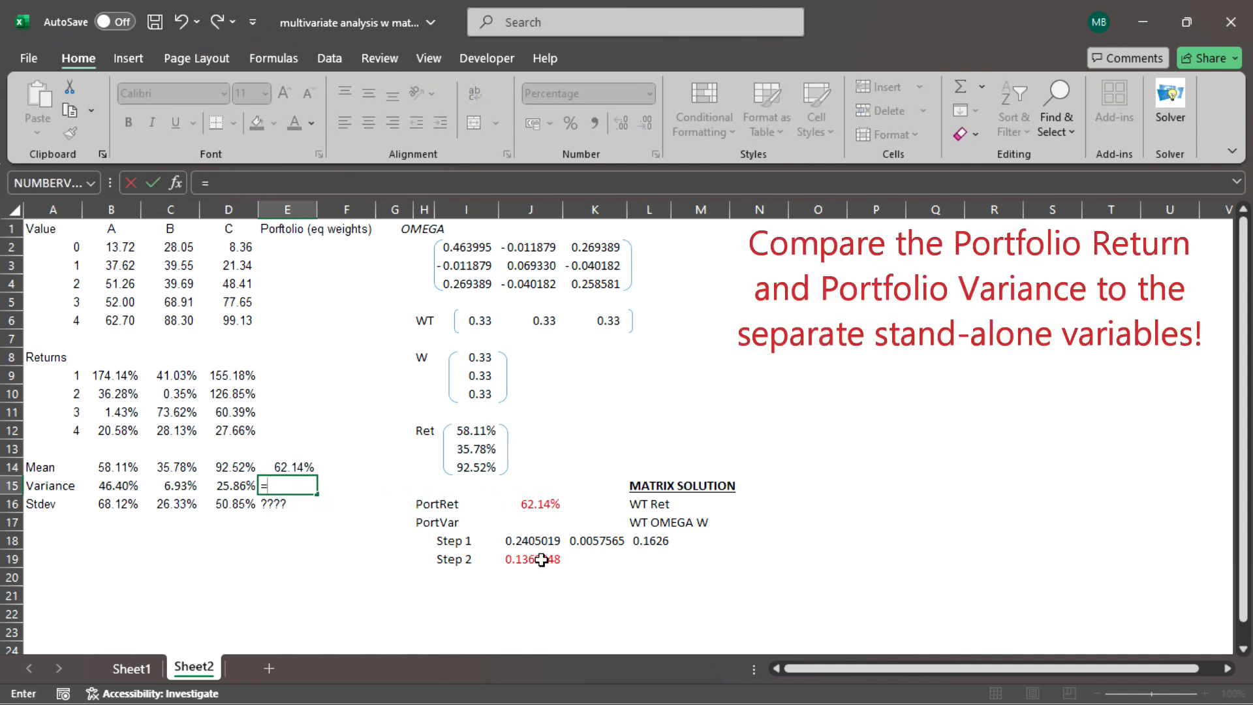
pyautogui.press('Down')
pyautogui.press('Down')
pyautogui.press('Down')
pyautogui.press('Right')
pyautogui.press('Right')
pyautogui.press('Right')
pyautogui.press('Right')
pyautogui.press('Right')
pyautogui.press('Down')
pyautogui.press('Return')
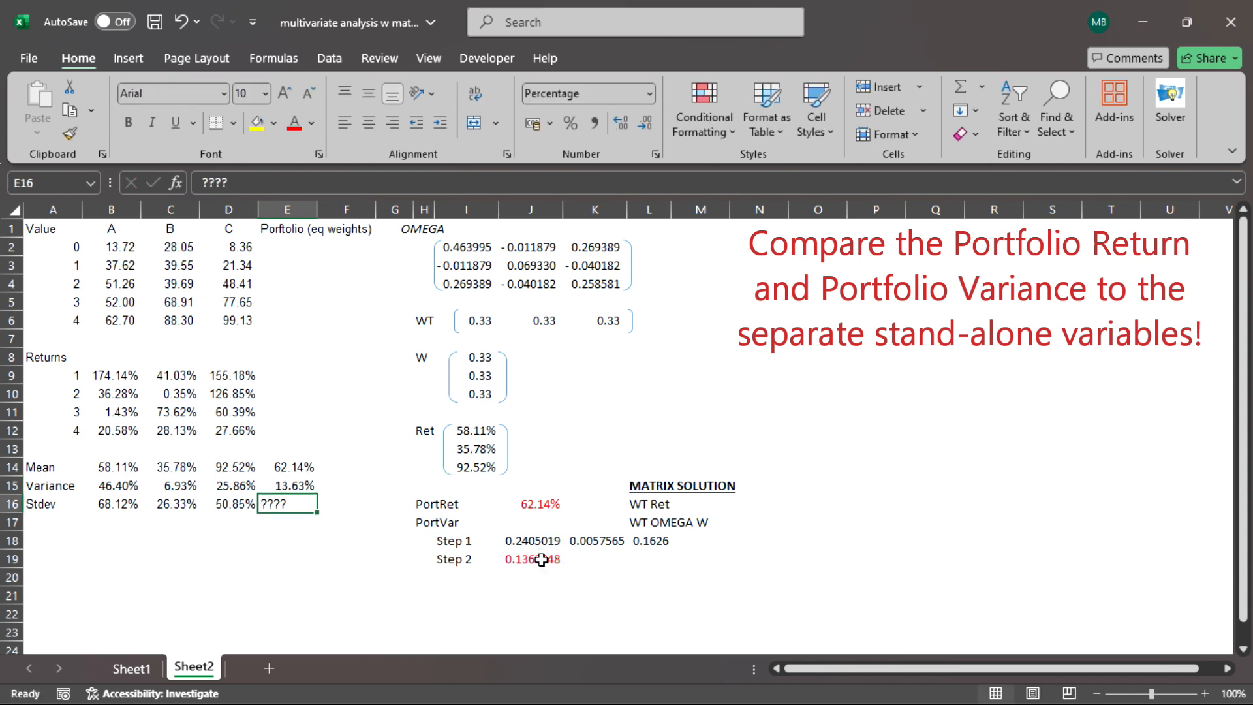
# Compute the portfolio's standard deviation in E16 with the formula =SQRT(E15).
pyautogui.write('=sqrt(')
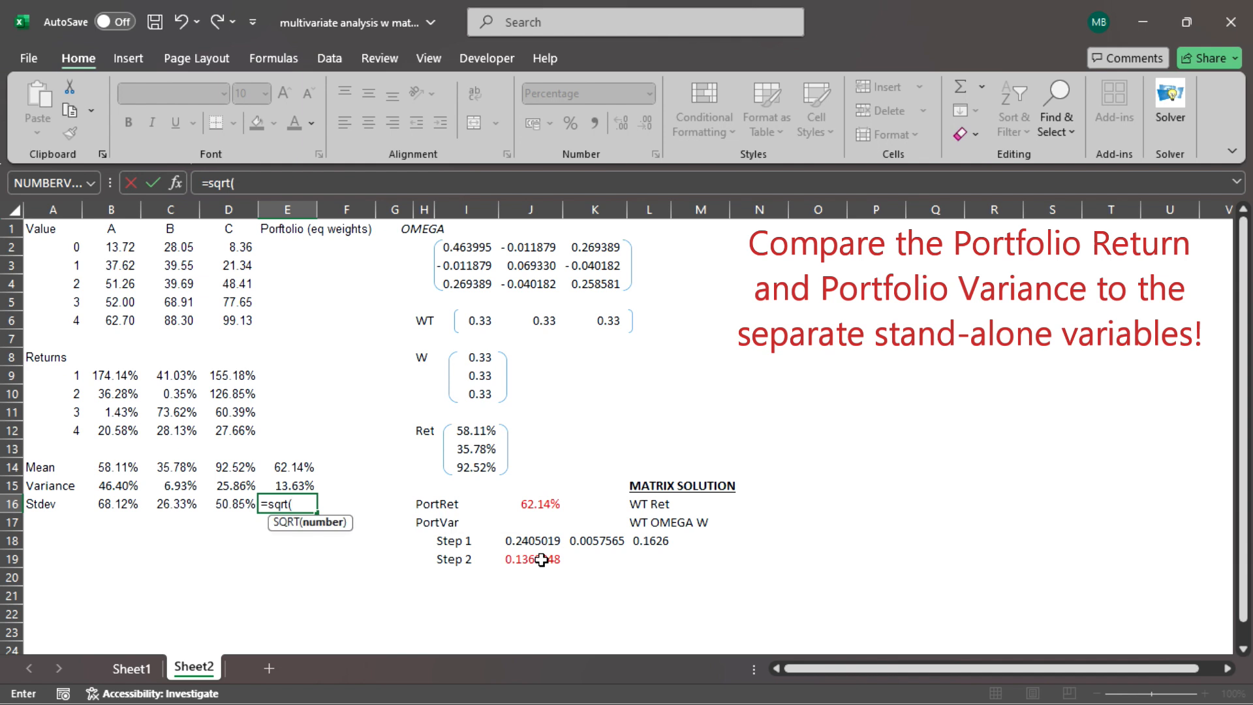
pyautogui.press('Up')
pyautogui.write(')')
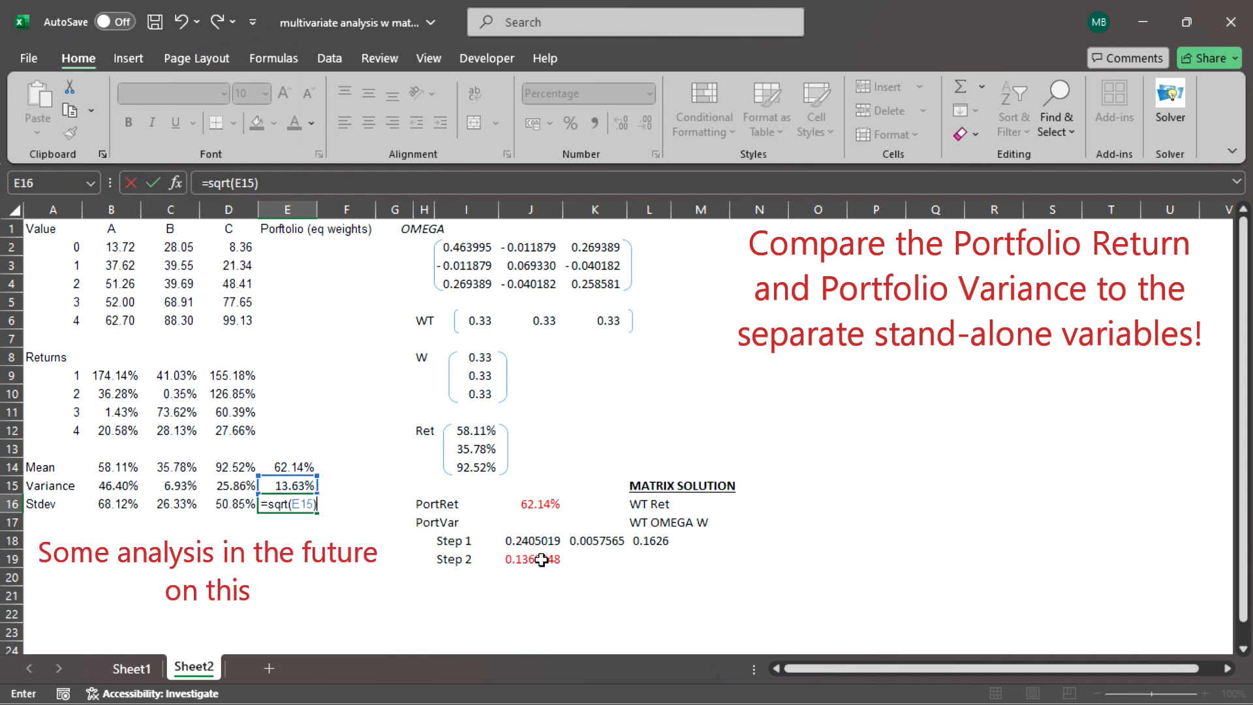
pyautogui.press('Return')
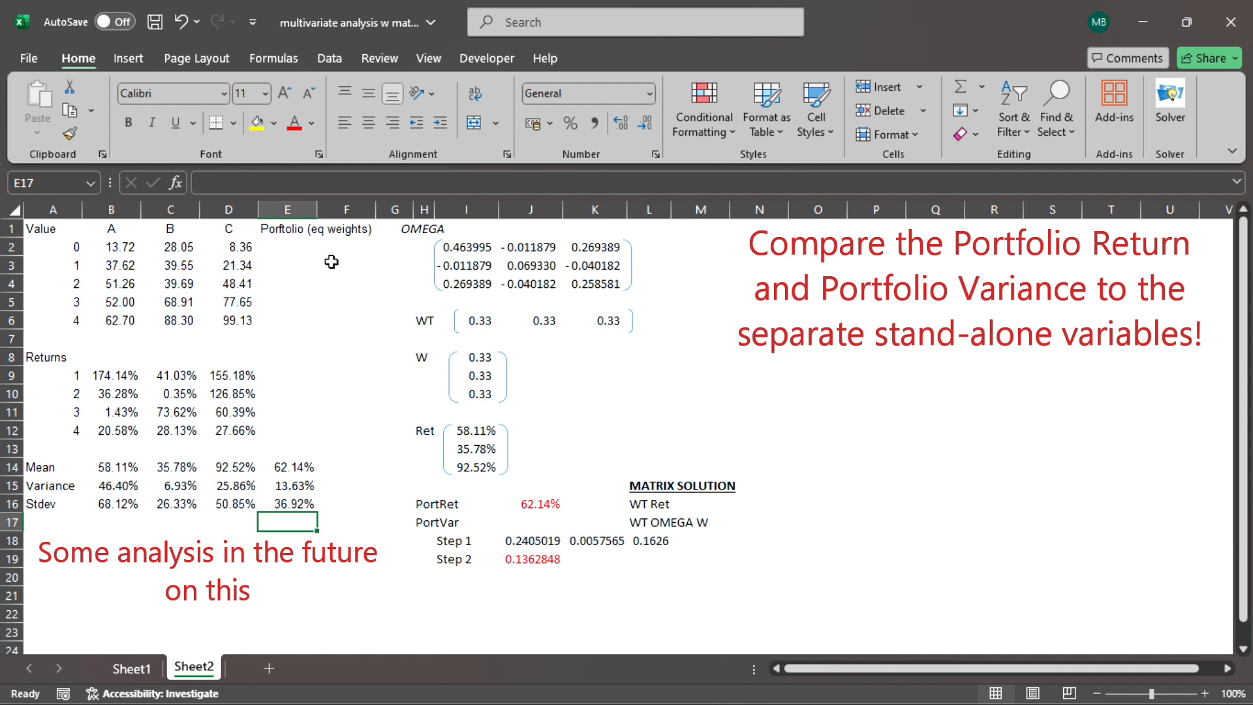
# Highlight the "Portfolio (eq weights)" heading in E1 with yellow fill.
pyautogui.click(310, 233)
pyautogui.click(261, 124)
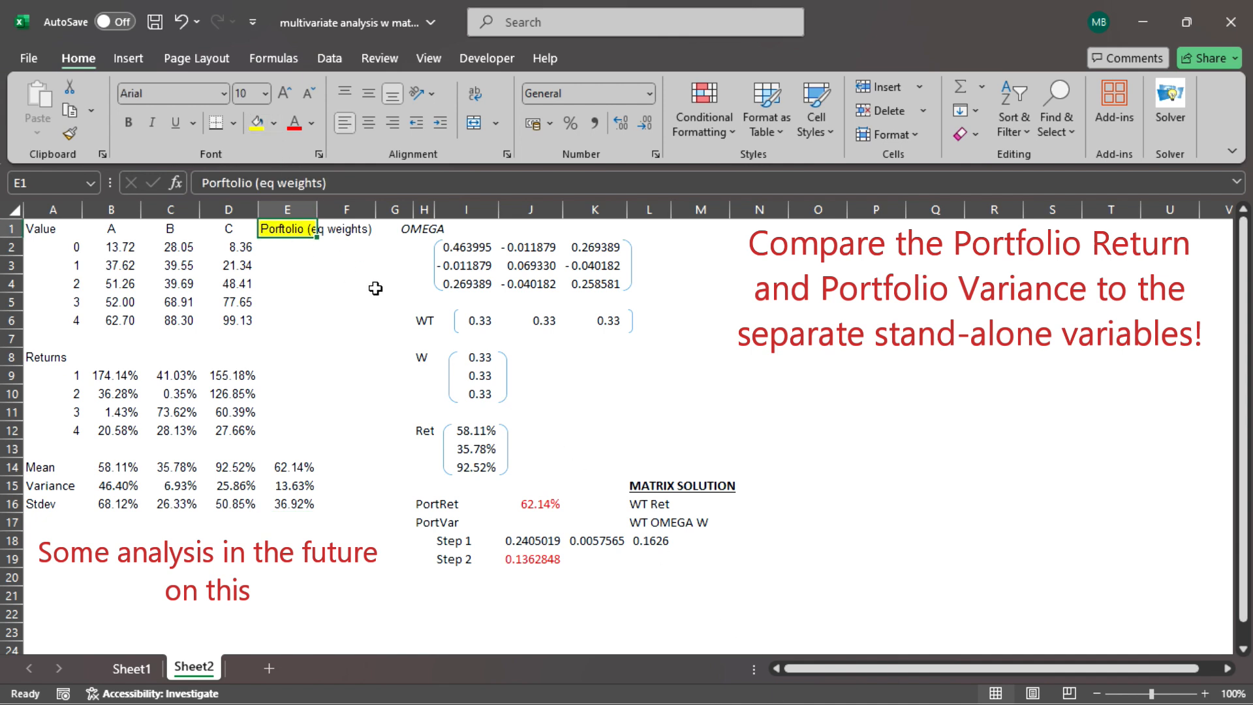